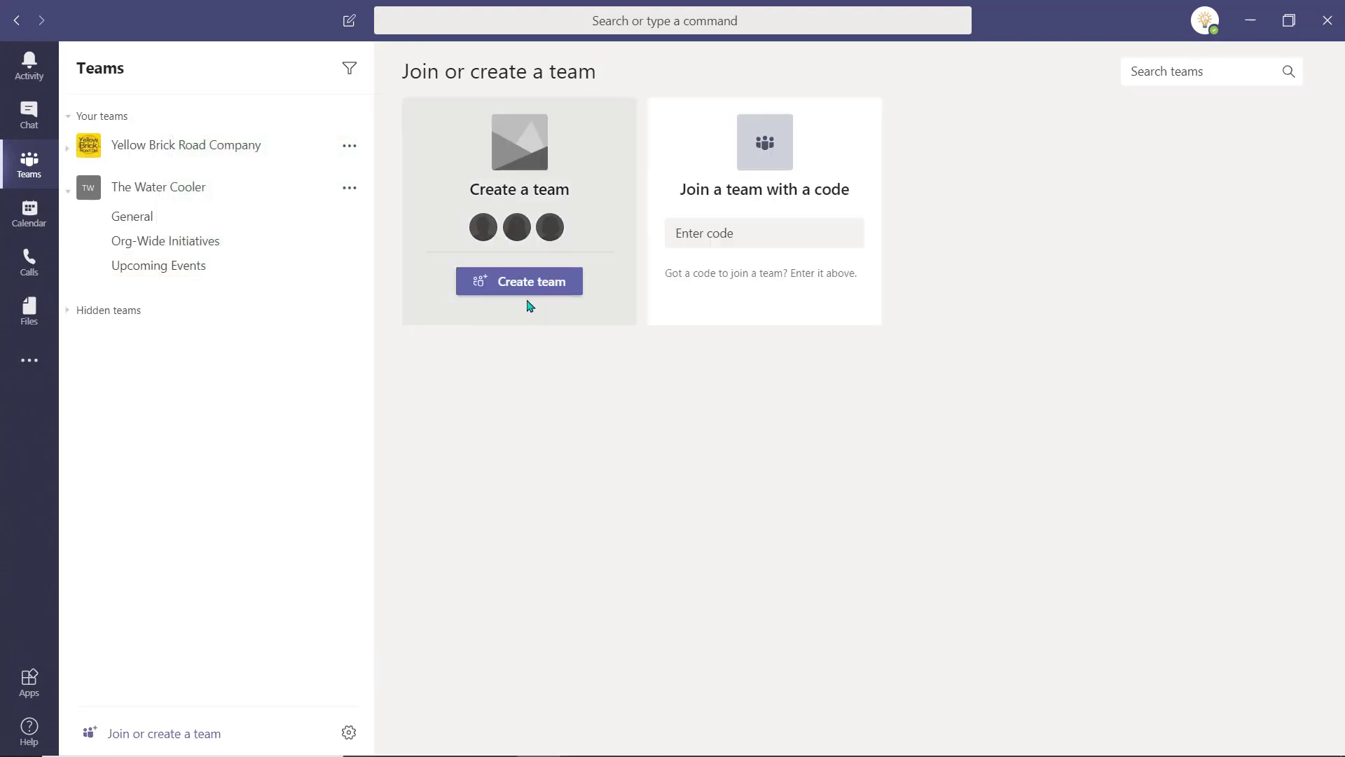
Create a private team from scratch named The Earth Project.
{"action": "left_click", "coordinate": [526, 284]}
{"action": "left_click", "coordinate": [554, 302]}
{"action": "left_click", "coordinate": [557, 241]}
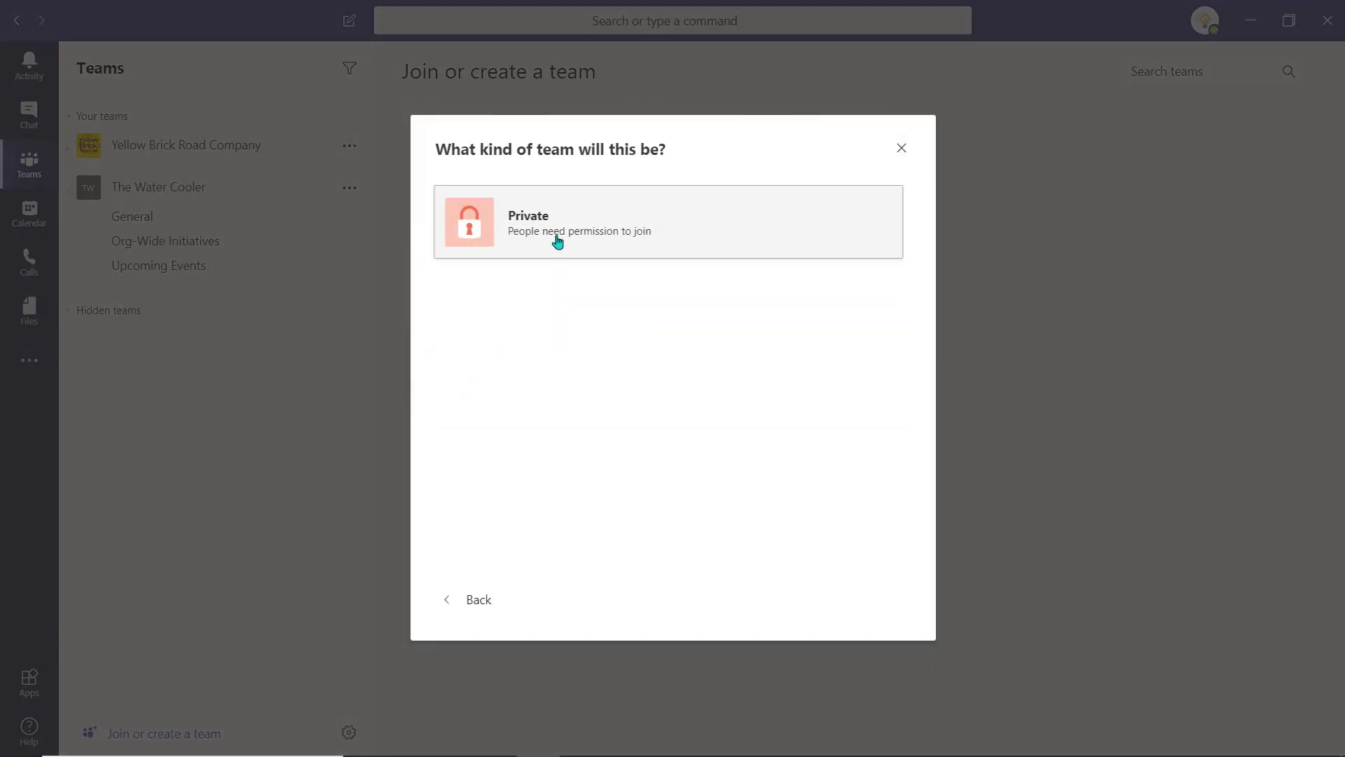
{"action": "type", "text": "The Earth Project"}
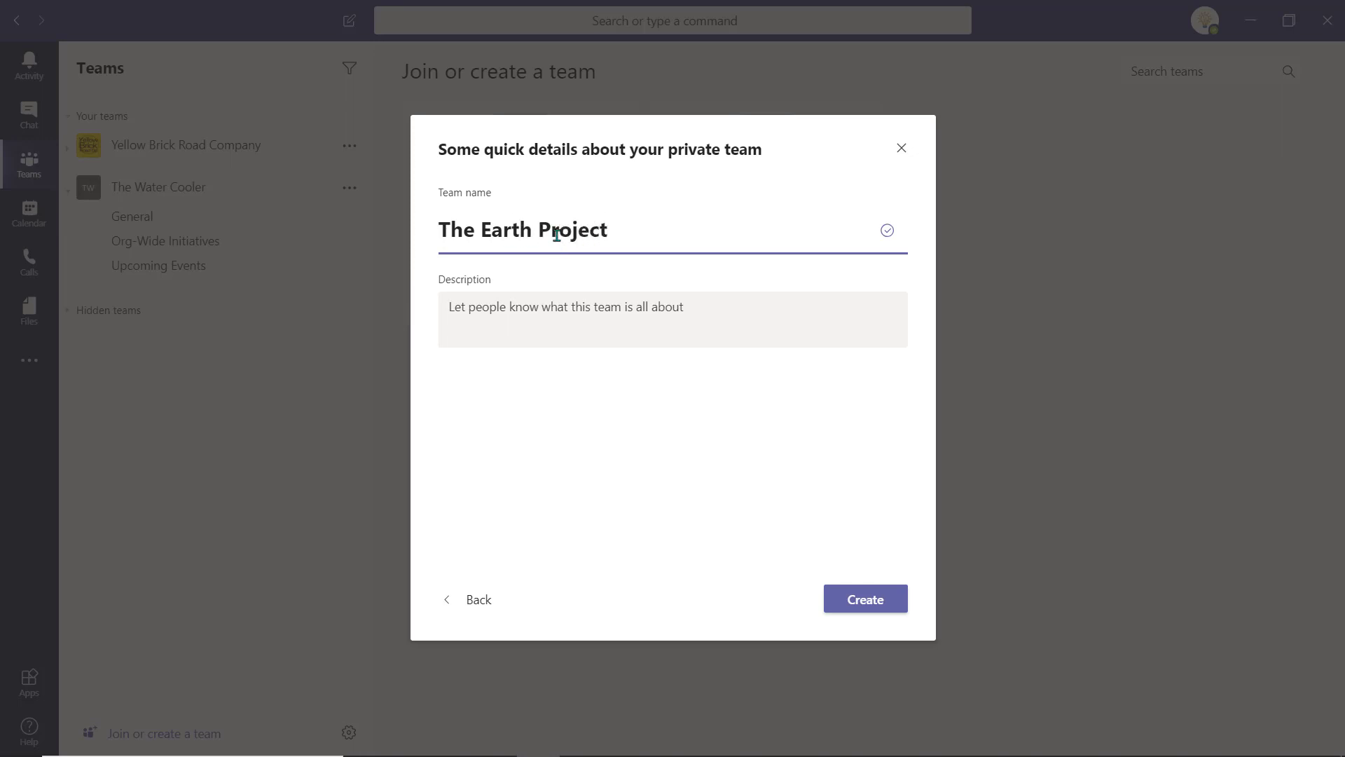
{"action": "left_click", "coordinate": [879, 609]}
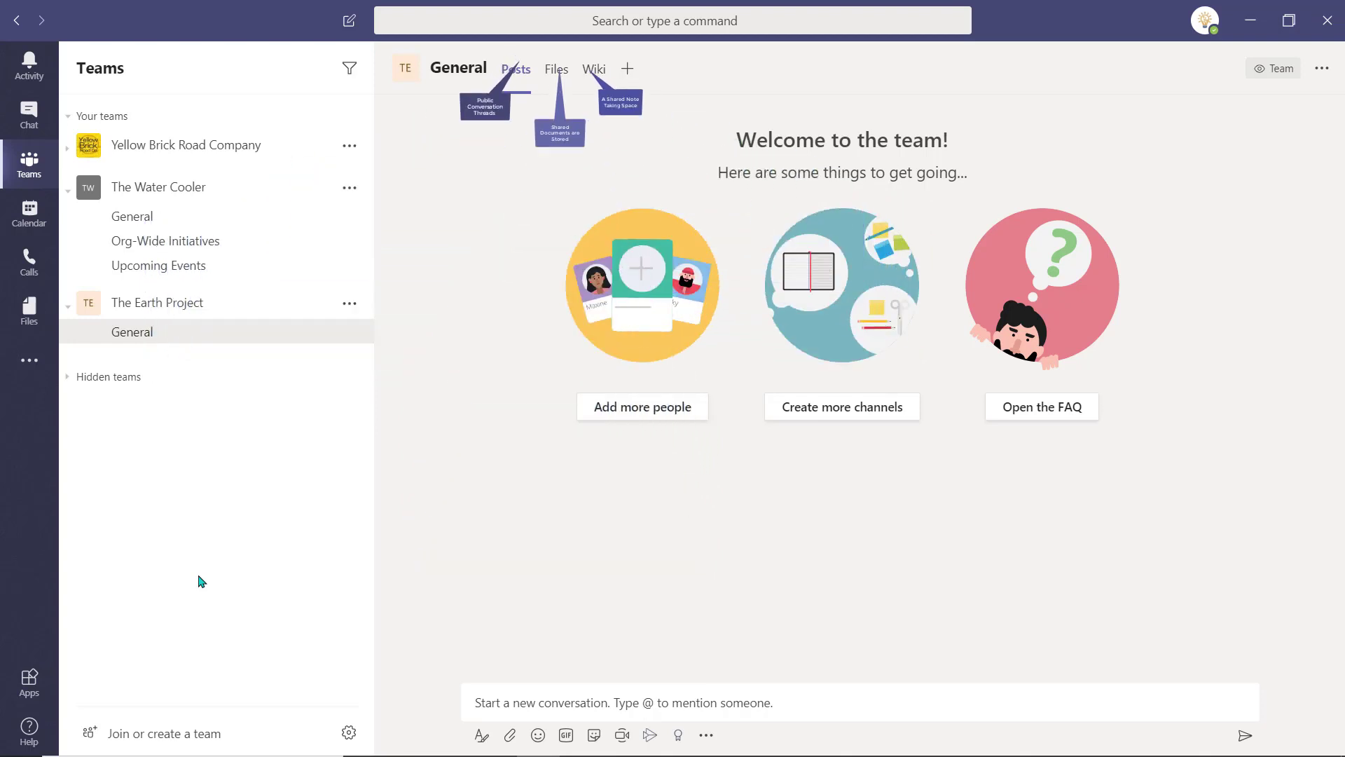
Add a standard channel named Meetings to The Earth Project team.
{"action": "left_click", "coordinate": [351, 309]}
{"action": "left_click", "coordinate": [341, 408]}
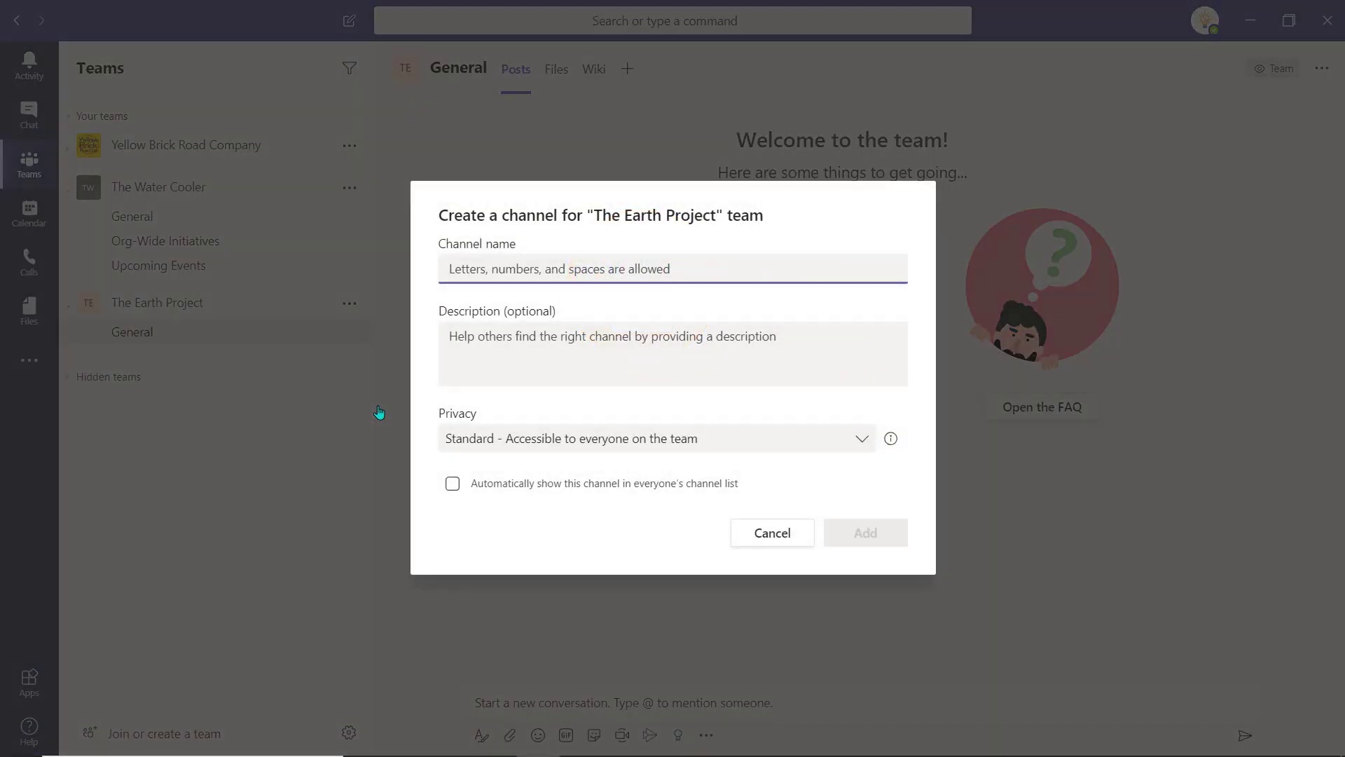
{"action": "type", "text": "Meetings"}
{"action": "left_click", "coordinate": [838, 527]}
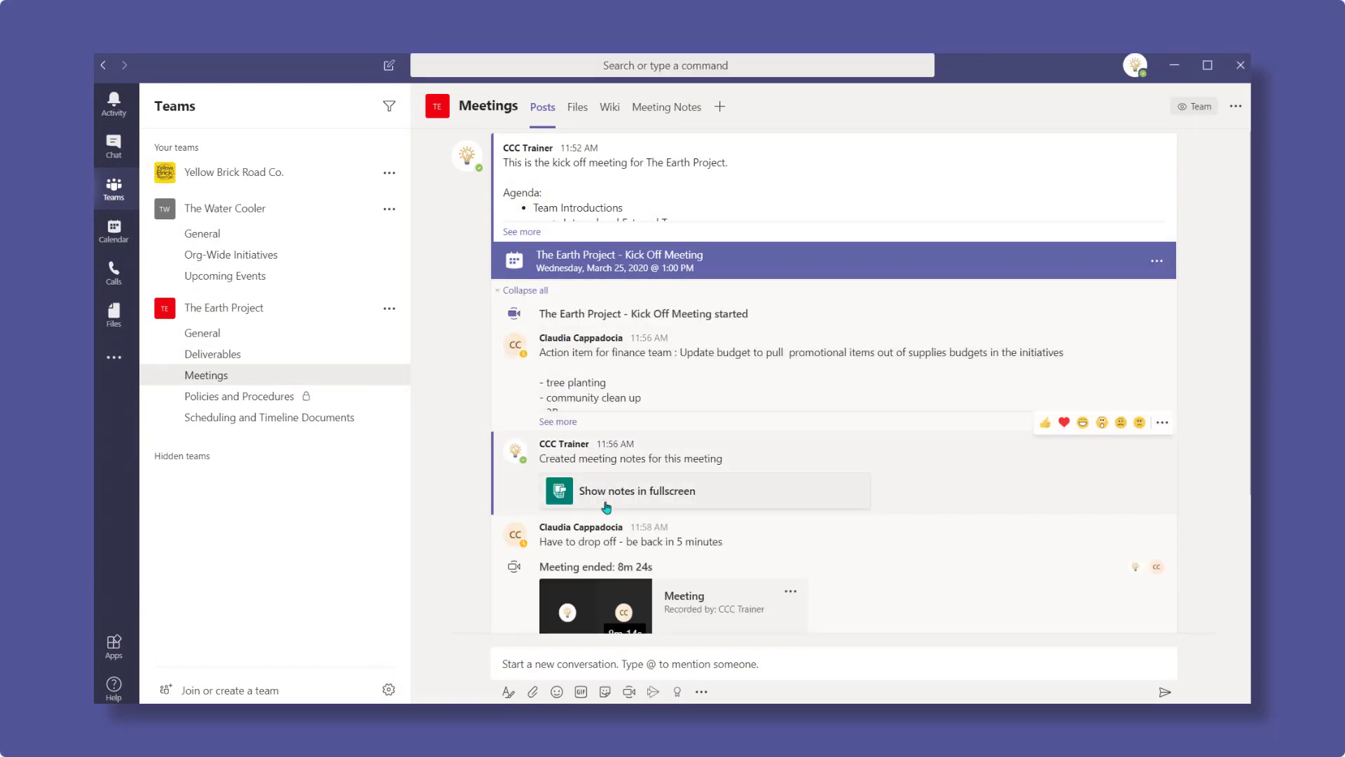
Open The Earth Project - Kick Off Meeting from the Meetings channel and view its whiteboard.
{"action": "left_click", "coordinate": [615, 552]}
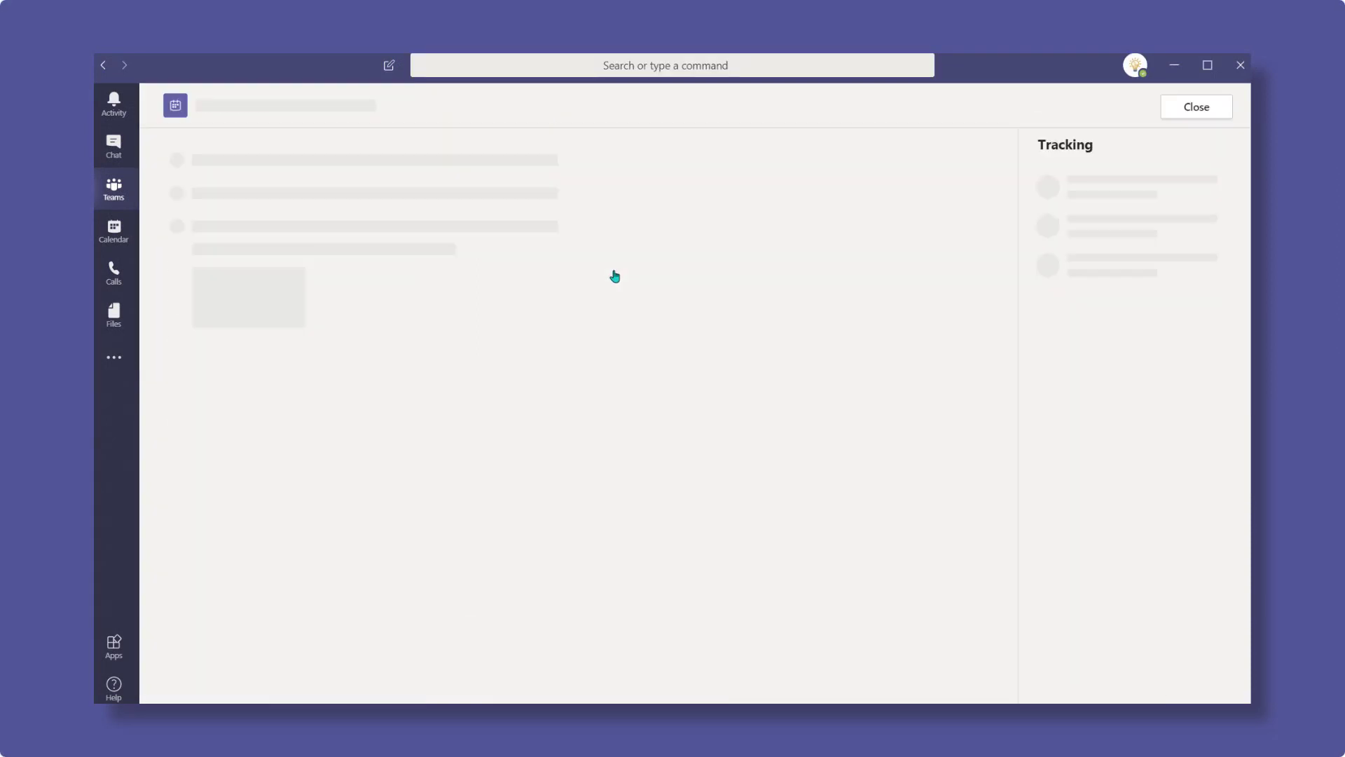
{"action": "left_click", "coordinate": [747, 107]}
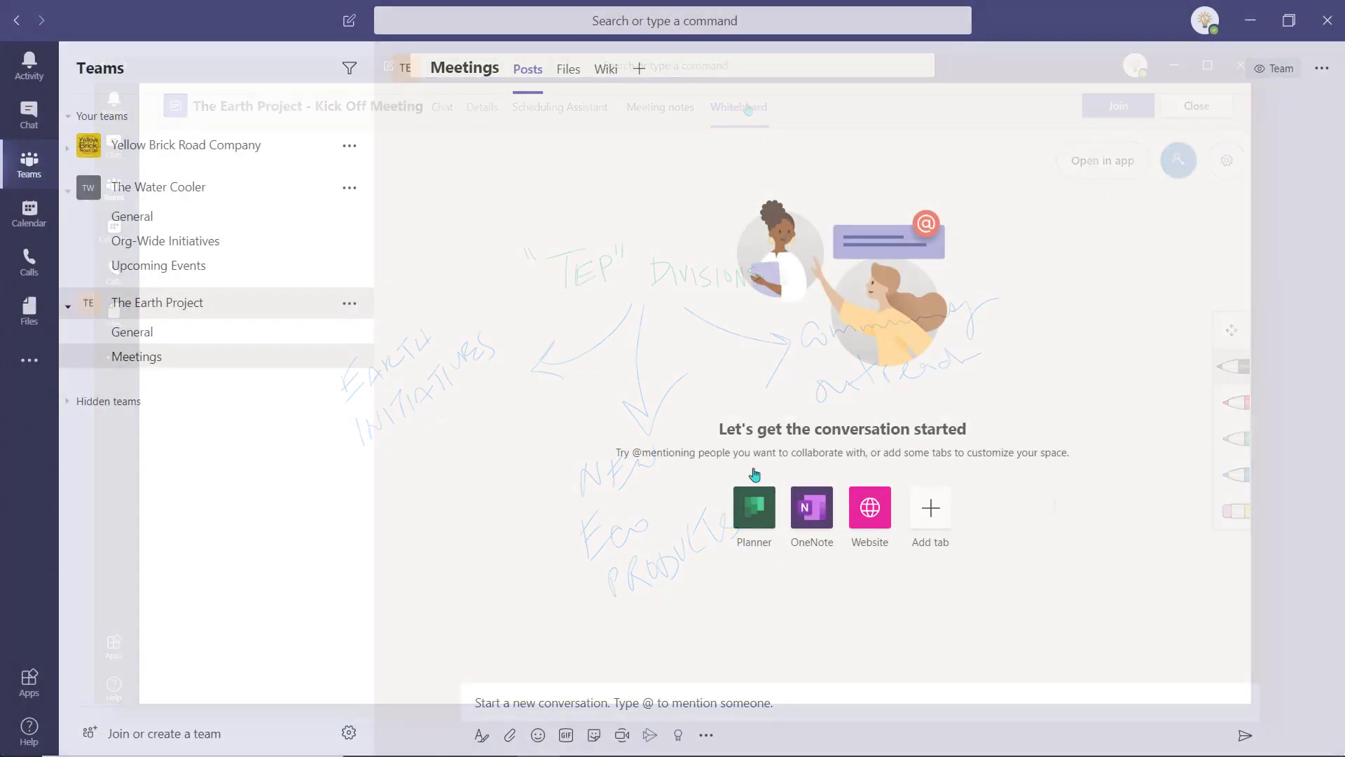
Add a standard channel named Scheduling and Timeline Documents to The Earth Project team.
{"action": "left_click", "coordinate": [352, 310]}
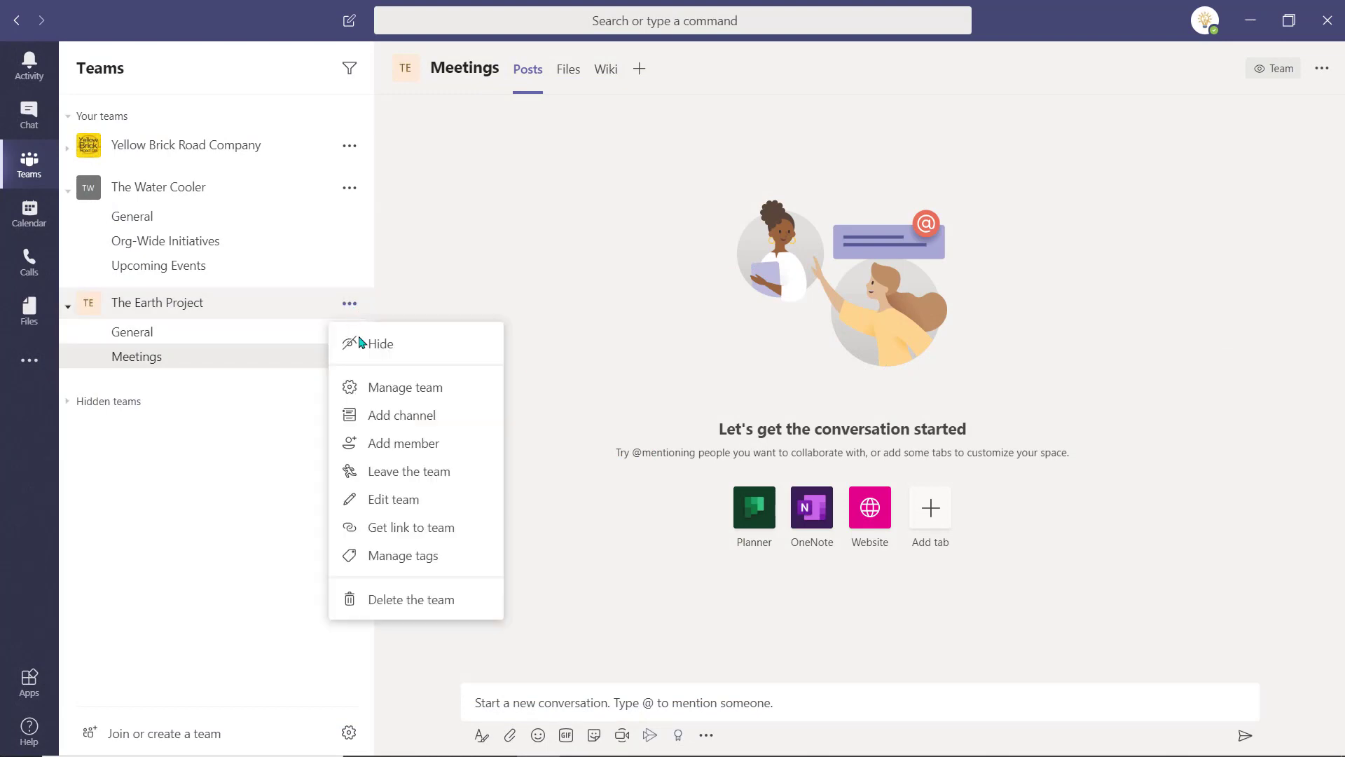
{"action": "left_click", "coordinate": [380, 412]}
{"action": "type", "text": "Scheduling an"}
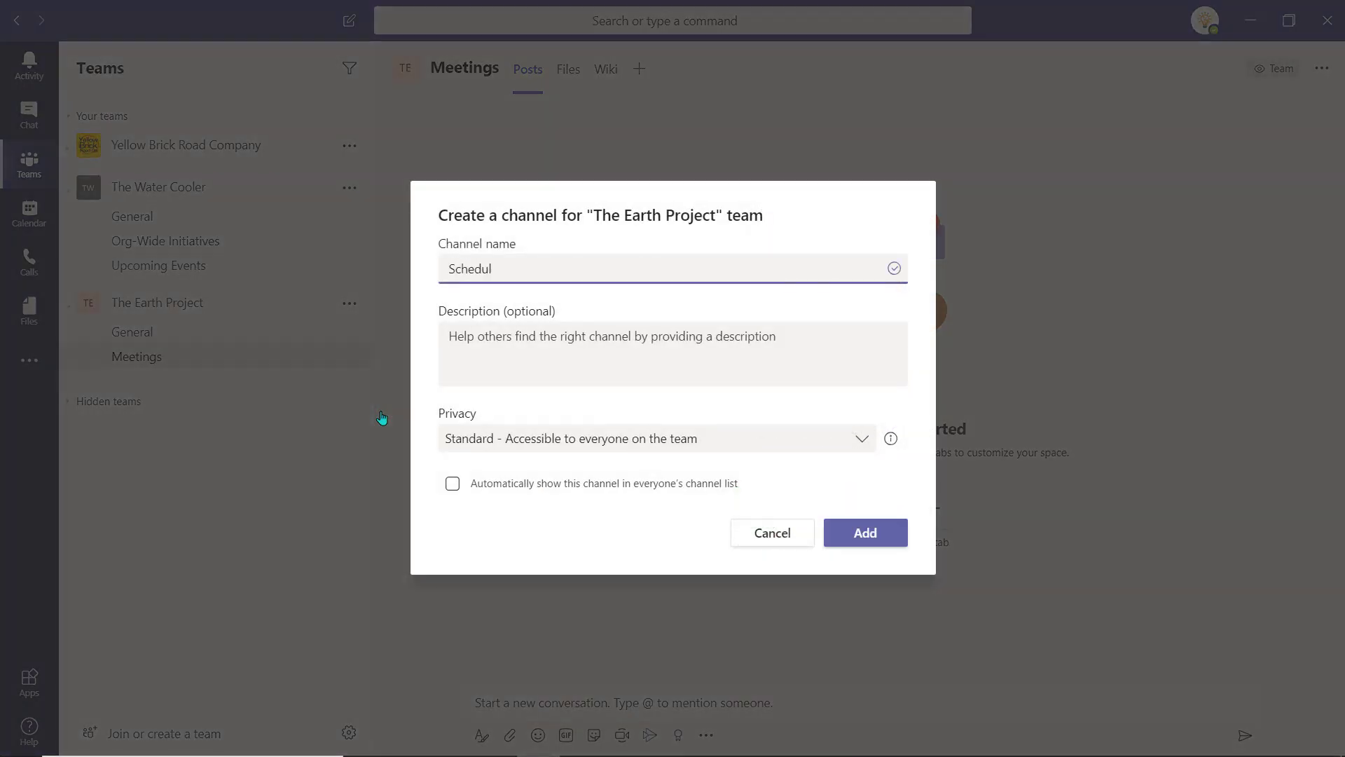
{"action": "type", "text": "d Timeline"}
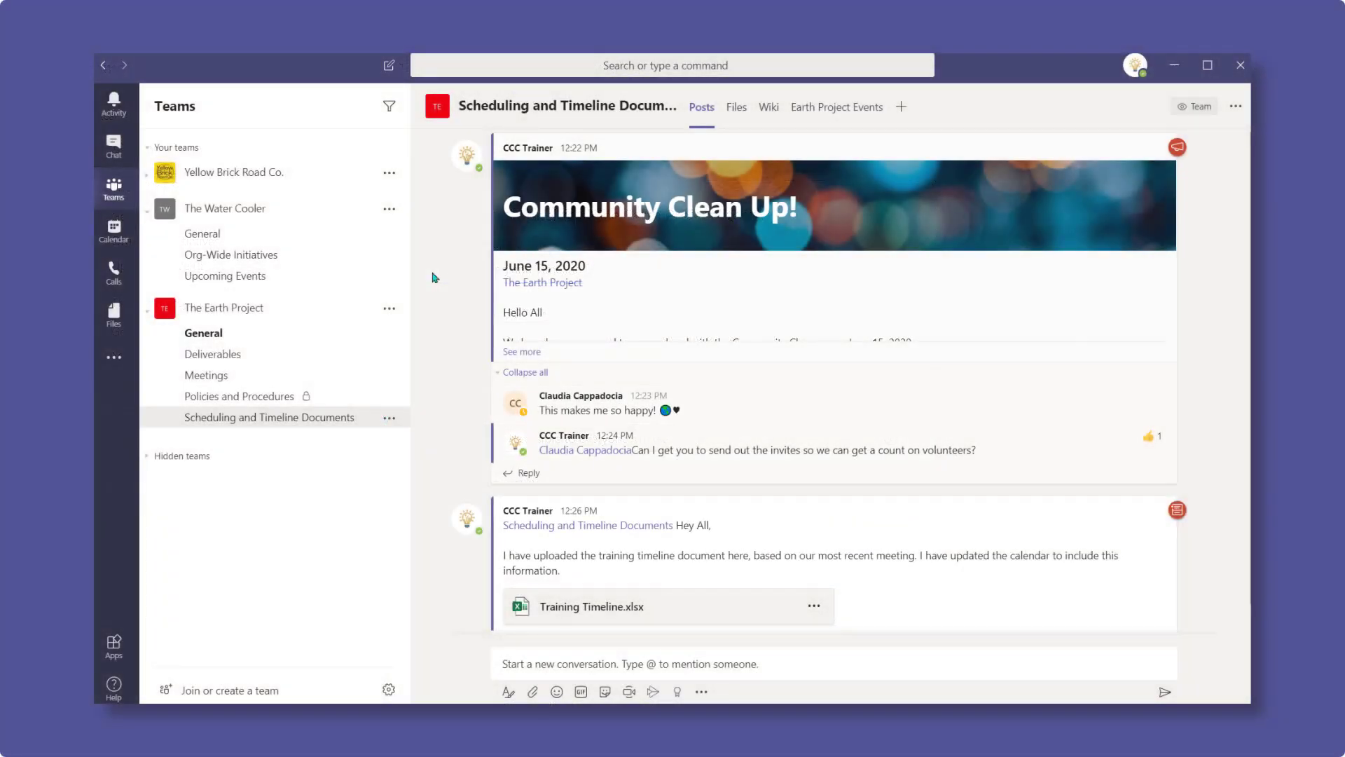
Look through the posts in the Scheduling and Timeline Documents channel and open its Earth Project Events page.
{"action": "scroll", "coordinate": [1218, 573], "scroll_direction": "down", "scroll_amount": 4}
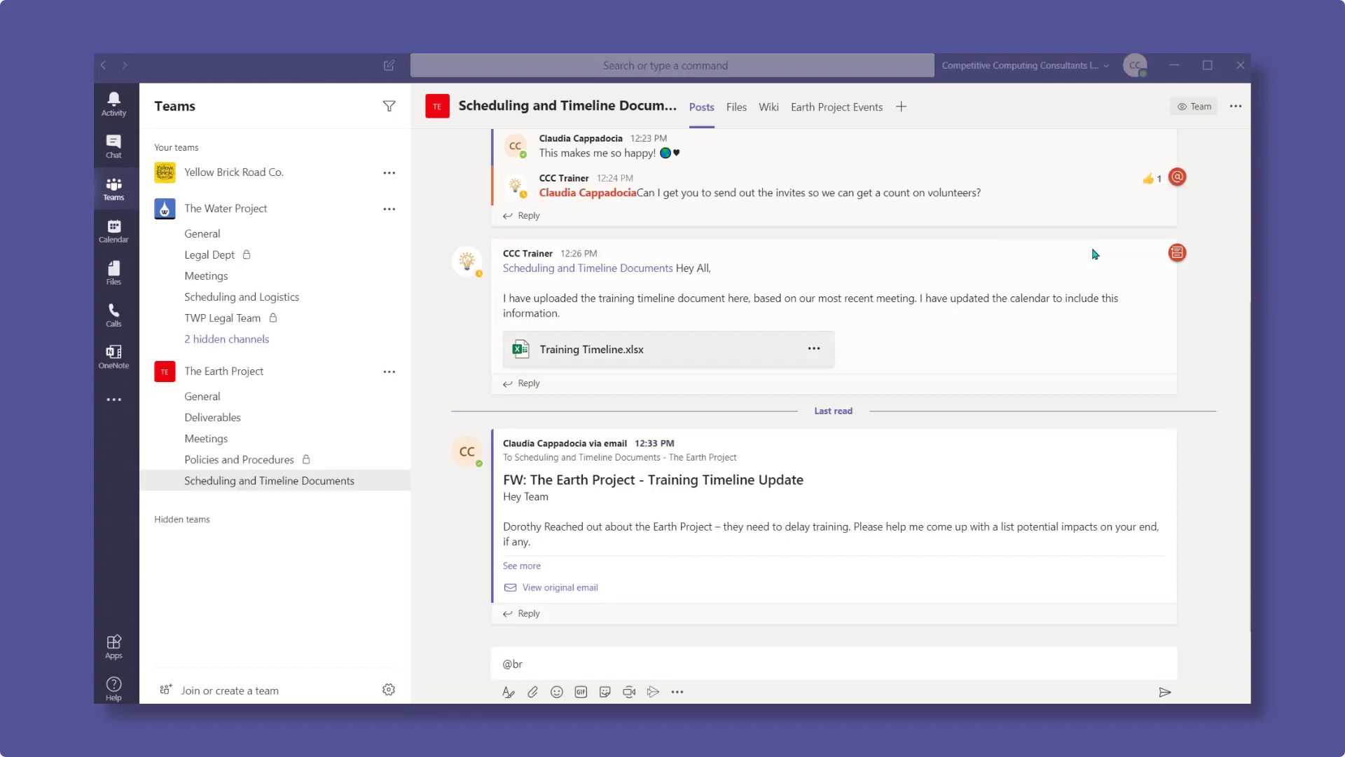
{"action": "left_click", "coordinate": [864, 116]}
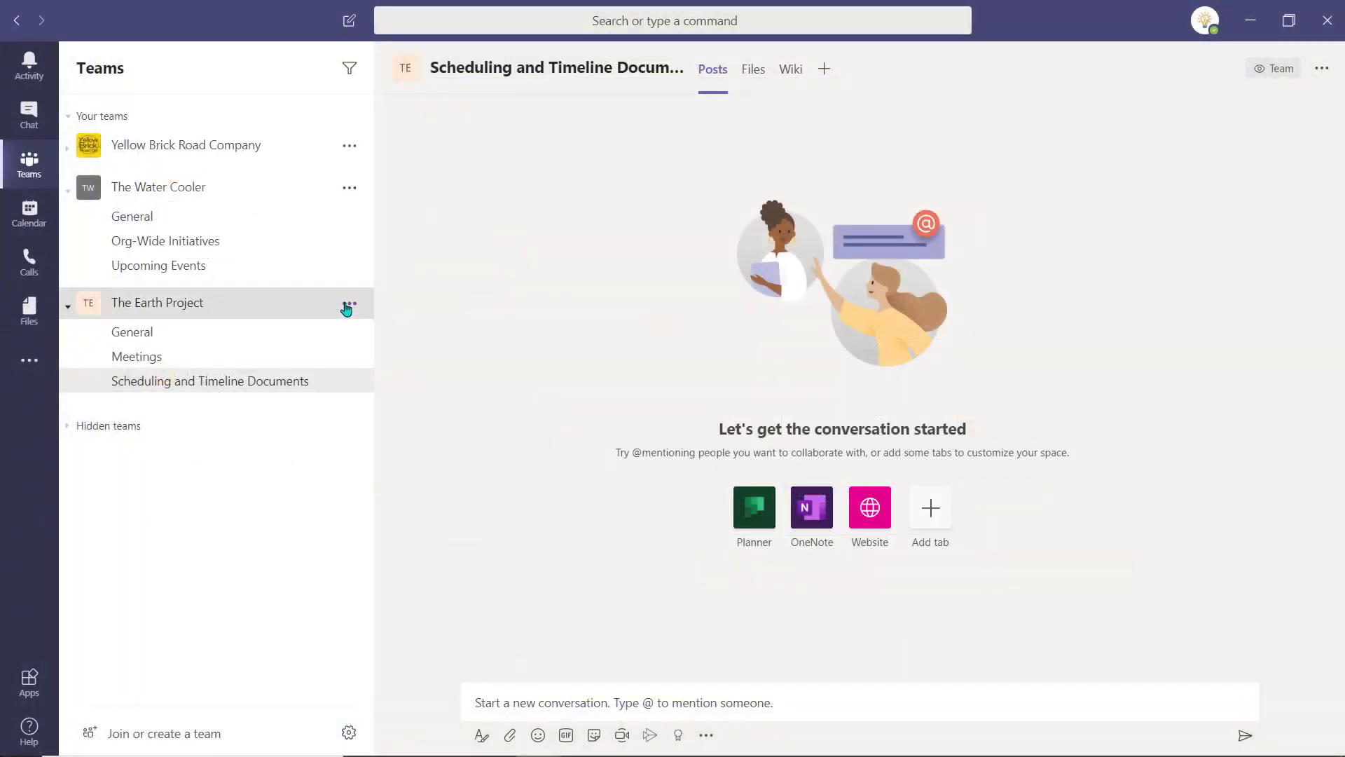
Create a channel named Policies and Procedures in The Earth Project team with its privacy set to Private.
{"action": "left_click", "coordinate": [348, 306]}
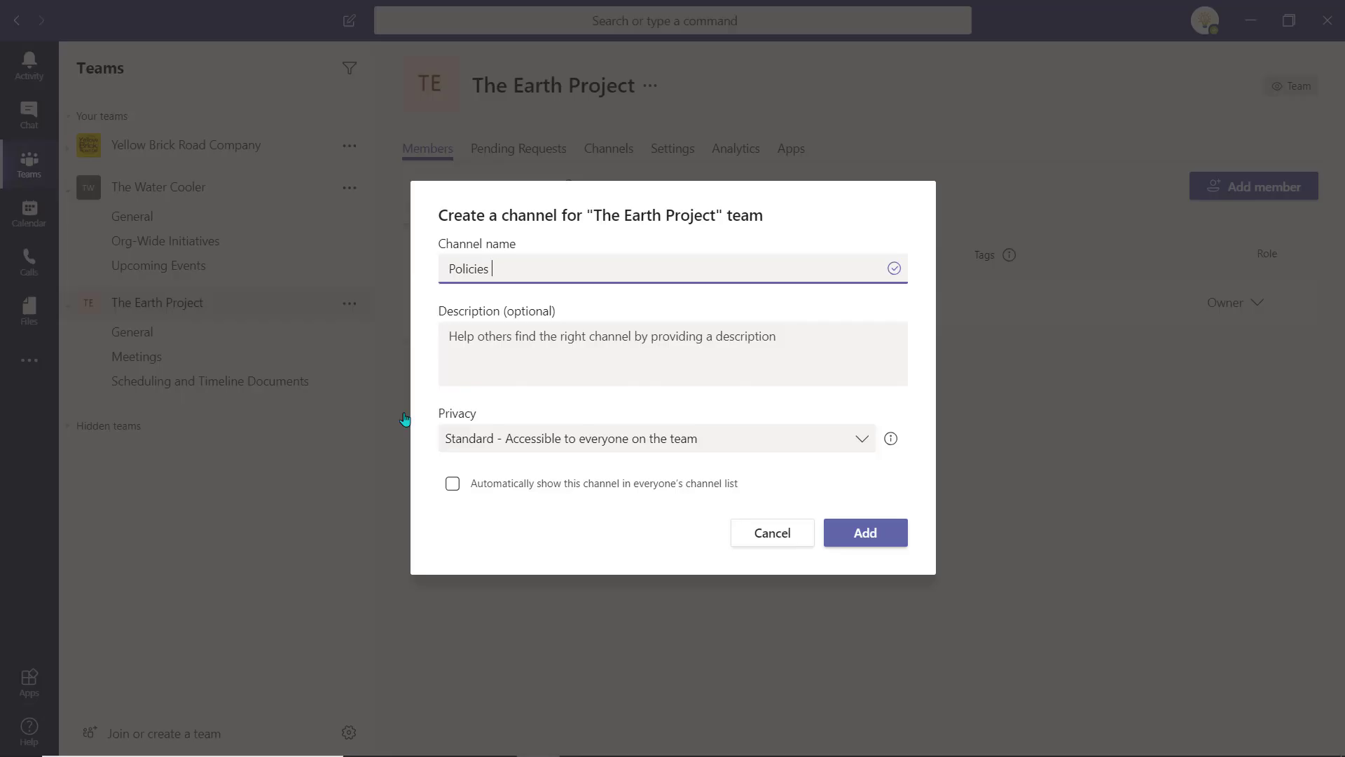
{"action": "type", "text": "and Procedures"}
{"action": "left_click", "coordinate": [569, 443]}
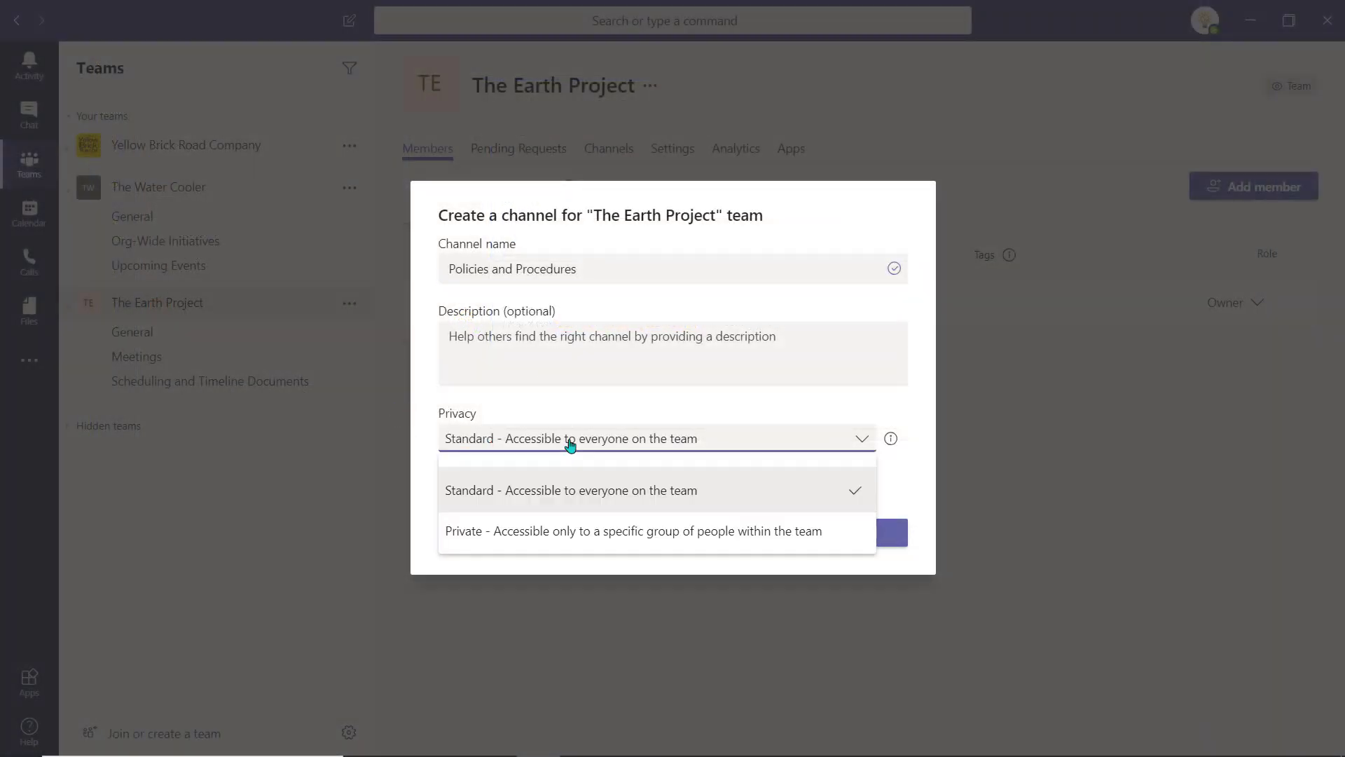
{"action": "left_click", "coordinate": [540, 534]}
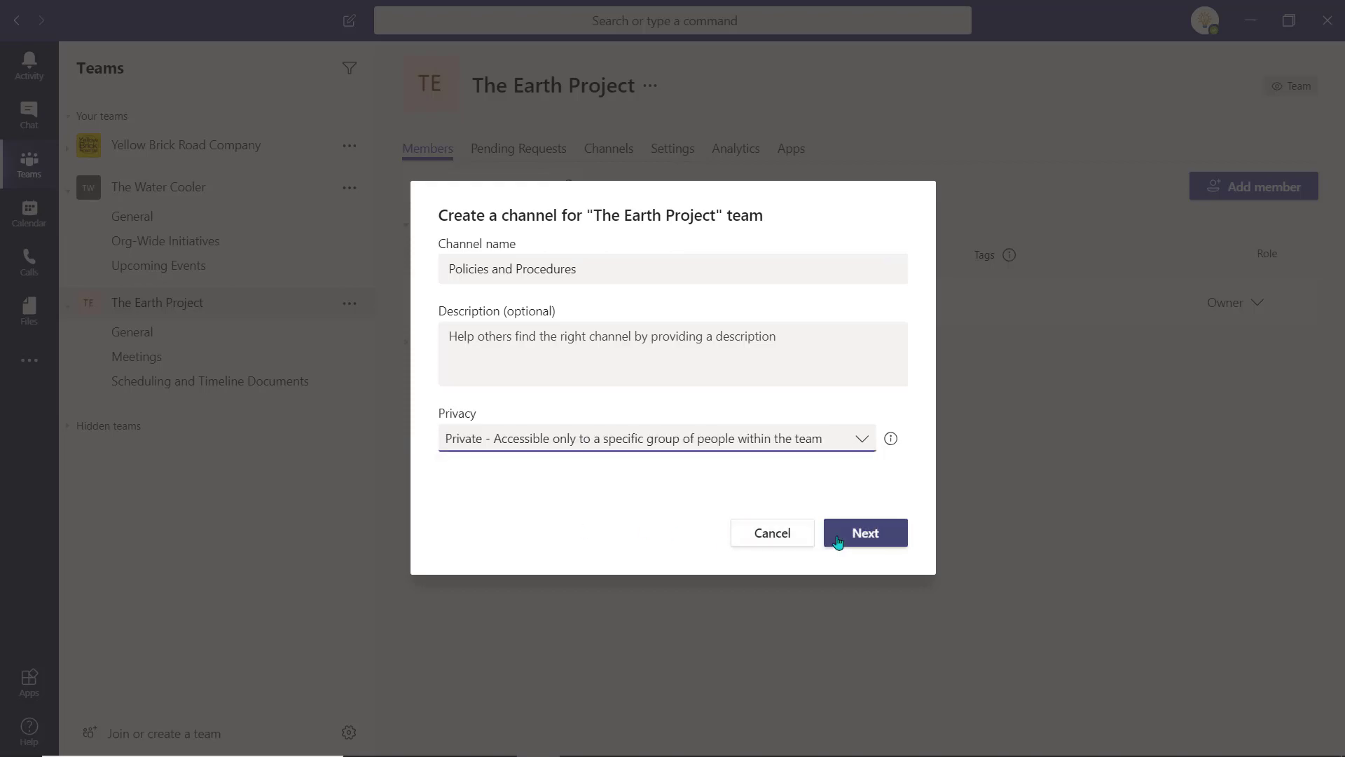
{"action": "left_click", "coordinate": [851, 531]}
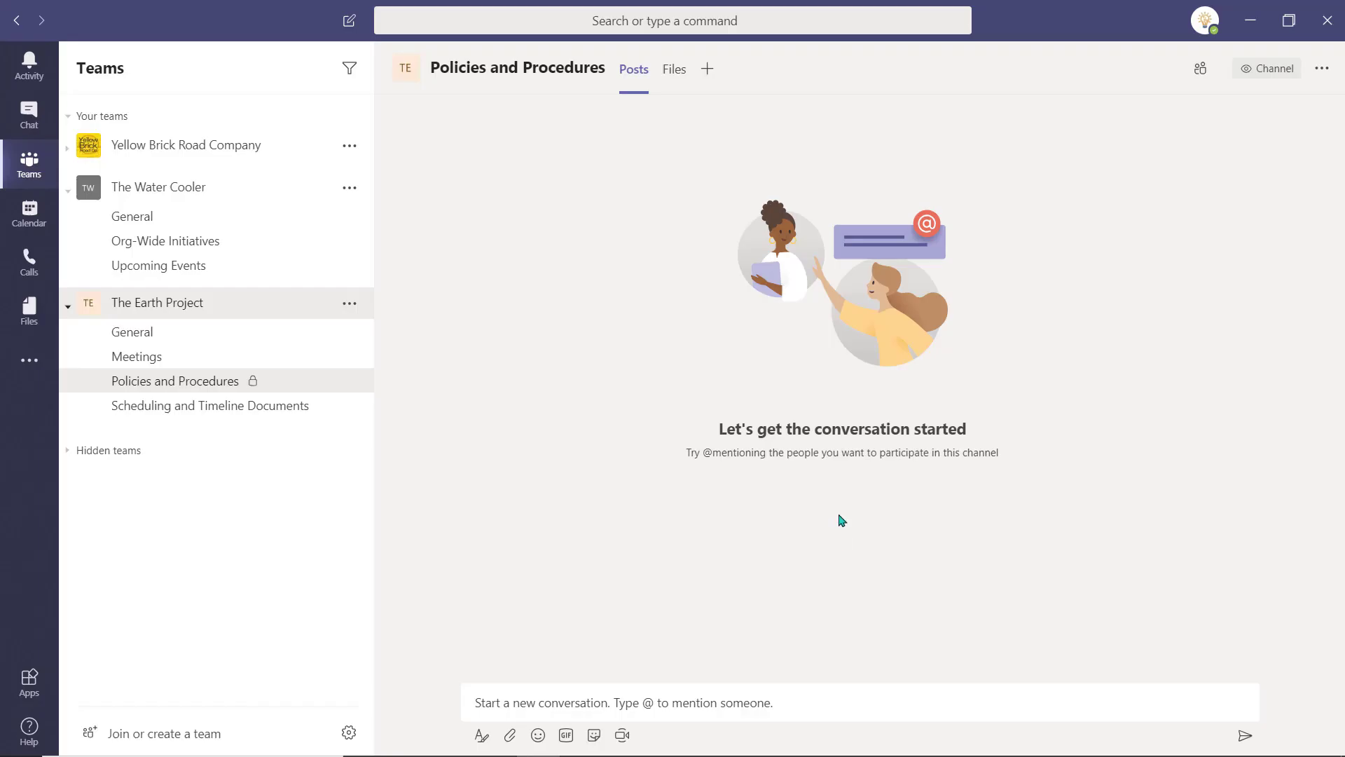
Add a standard channel named Deliverables to The Earth Project team and open its files.
{"action": "left_click", "coordinate": [353, 304]}
{"action": "left_click", "coordinate": [390, 411]}
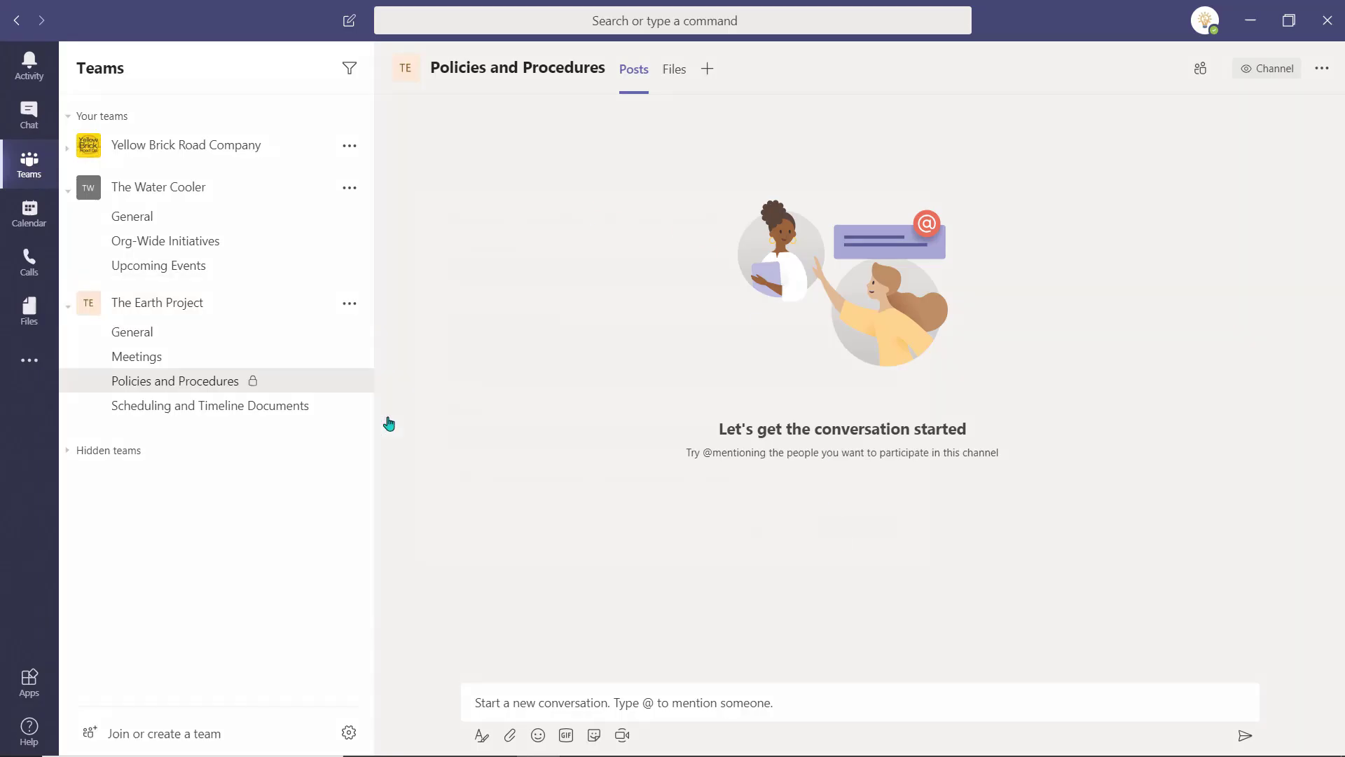
{"action": "type", "text": "Deliverables"}
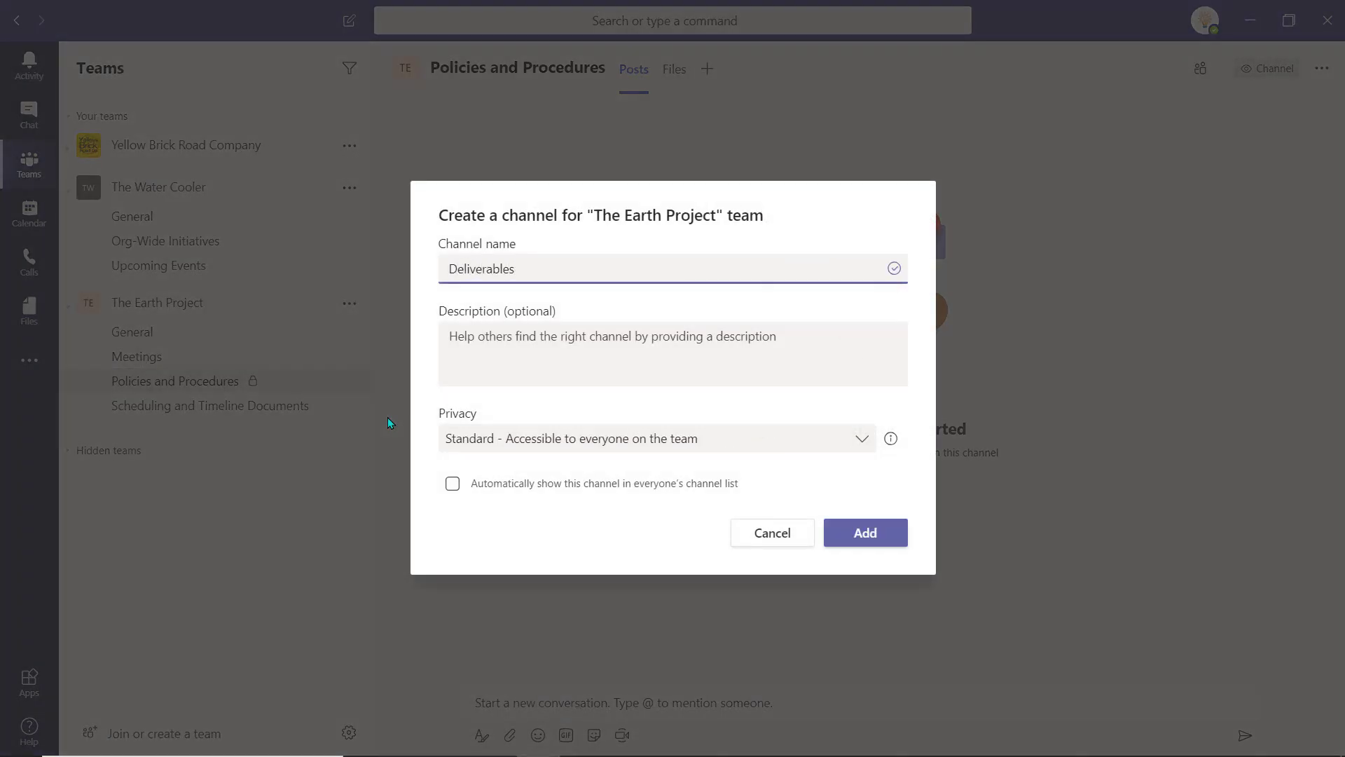
{"action": "left_click", "coordinate": [875, 536]}
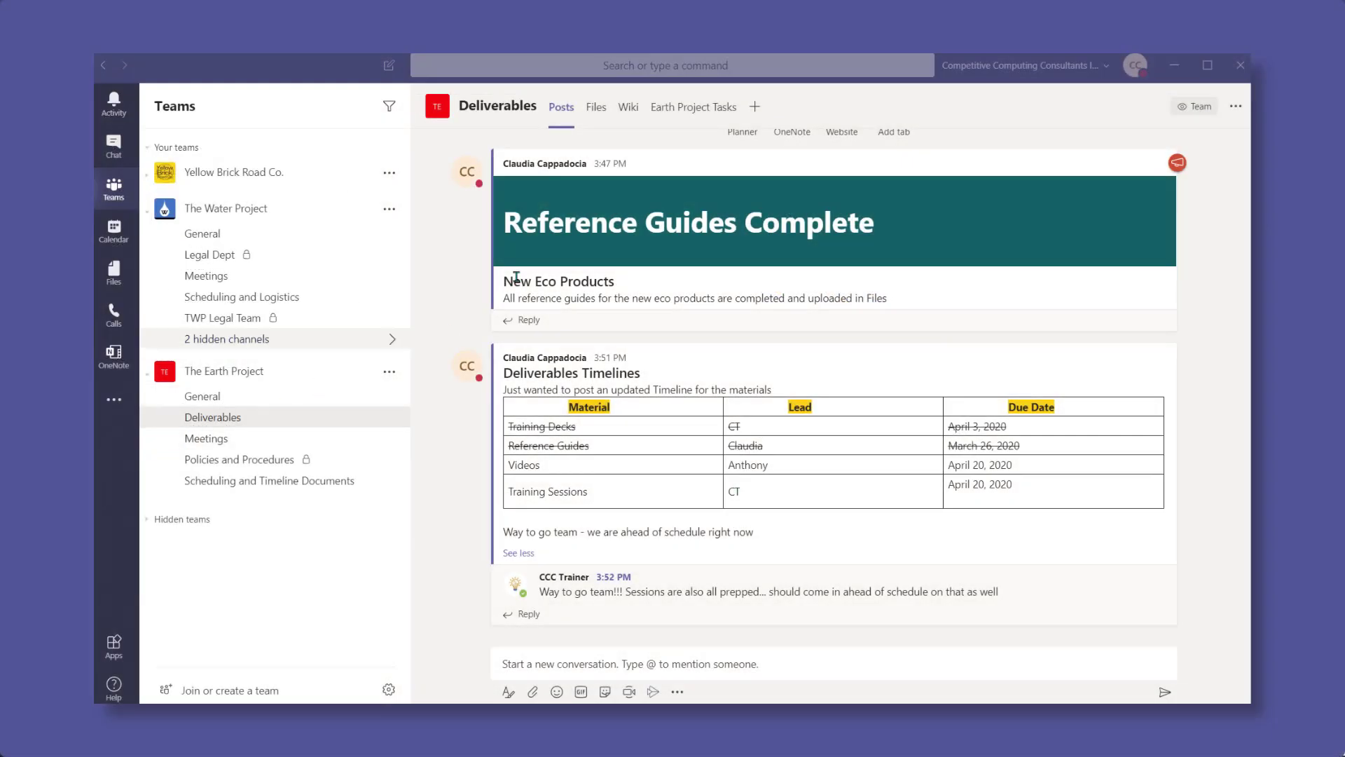
{"action": "left_click", "coordinate": [595, 109]}
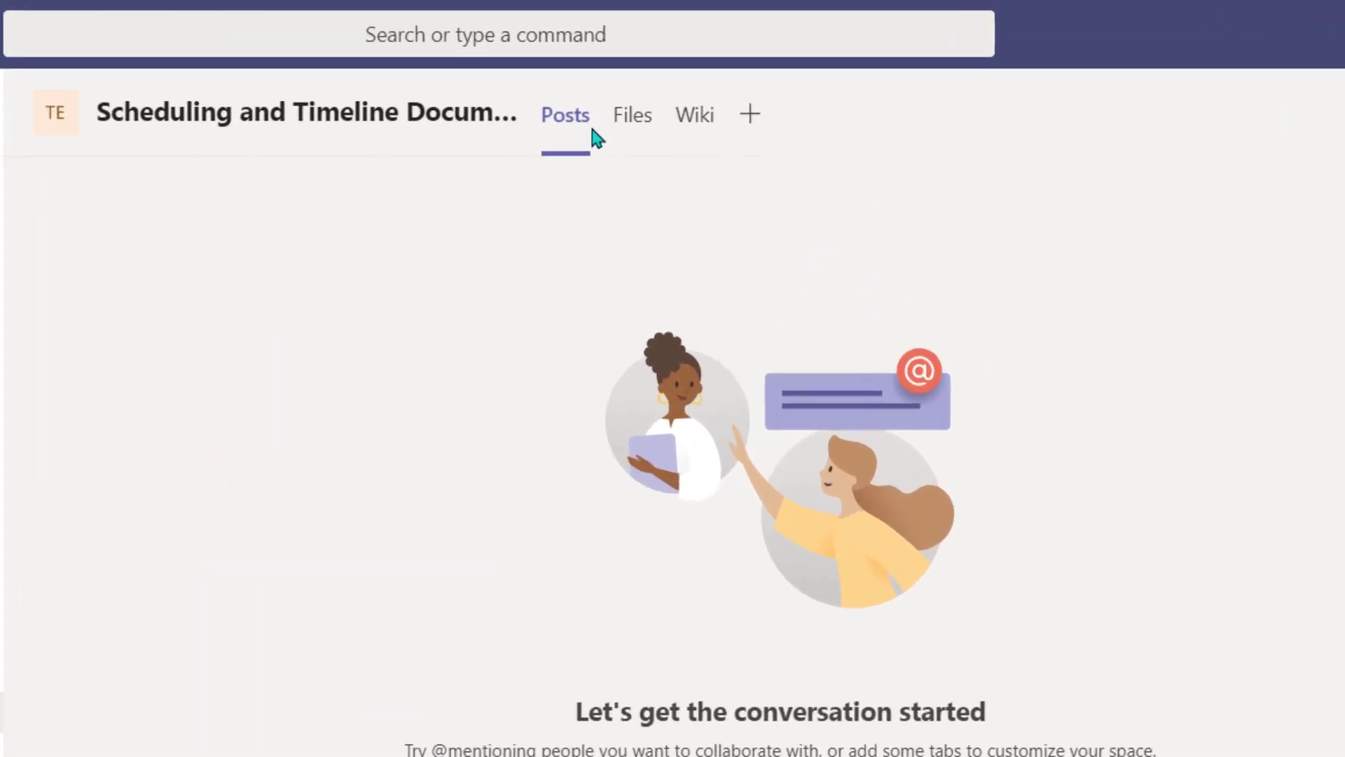
Open the Scheduling and Timeline Documents files in SharePoint and add a Calendar app named The Earth Project to the site.
{"action": "left_click", "coordinate": [625, 119]}
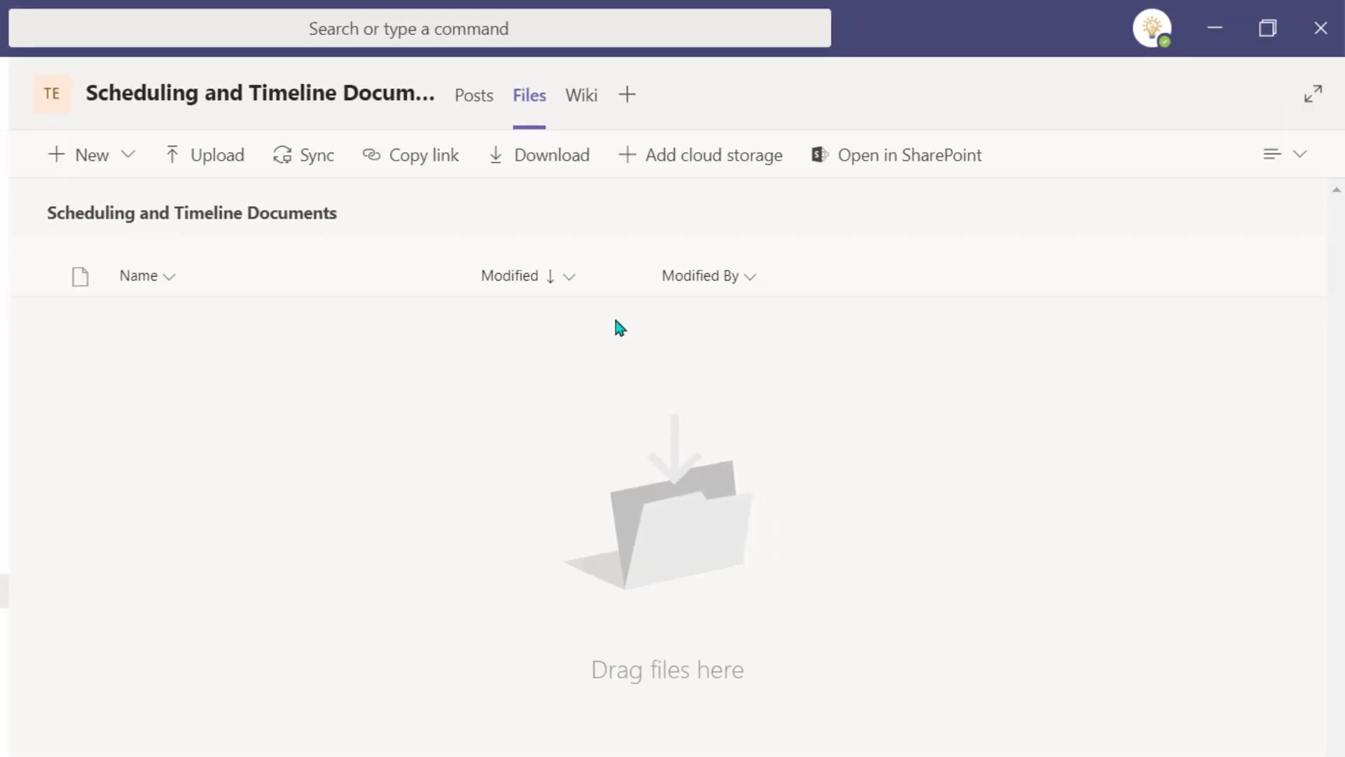
{"action": "left_click", "coordinate": [893, 156]}
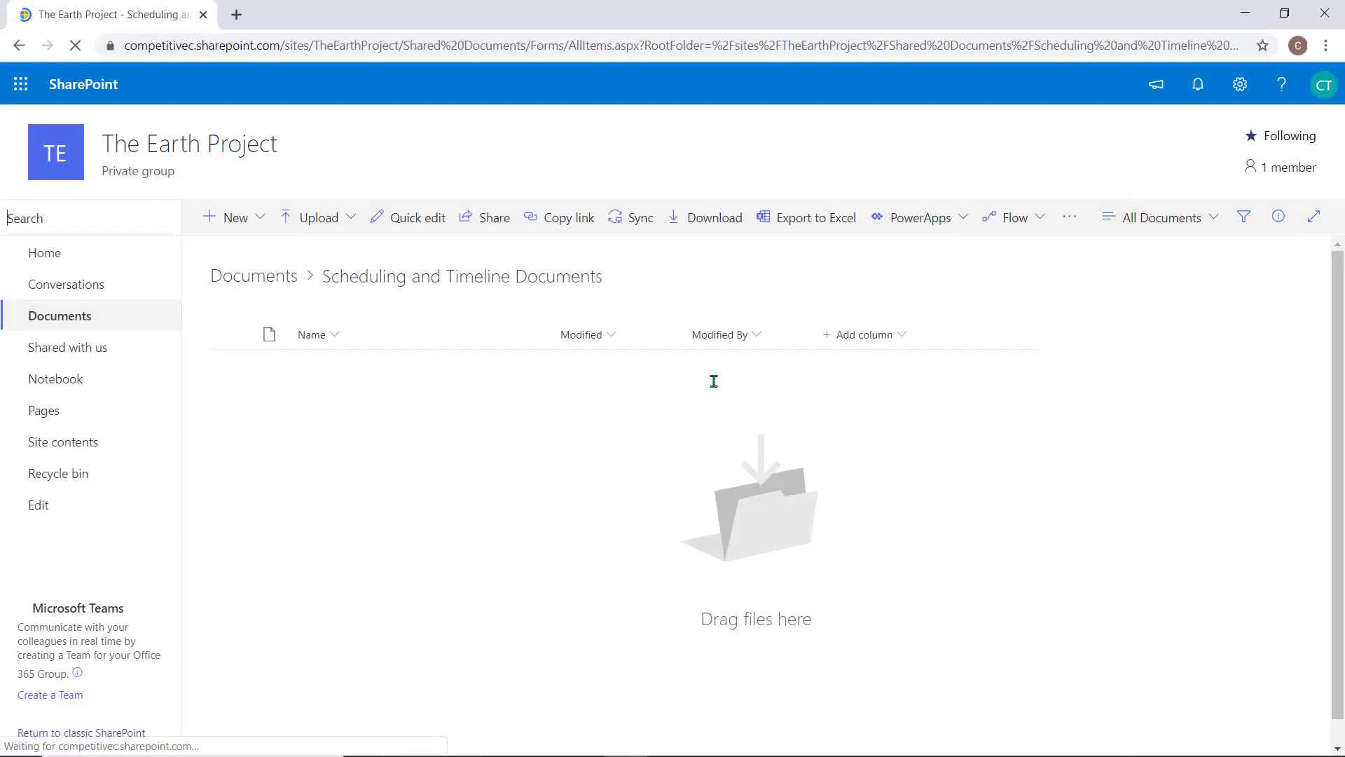
{"action": "left_click", "coordinate": [1239, 86]}
{"action": "left_click", "coordinate": [1134, 230]}
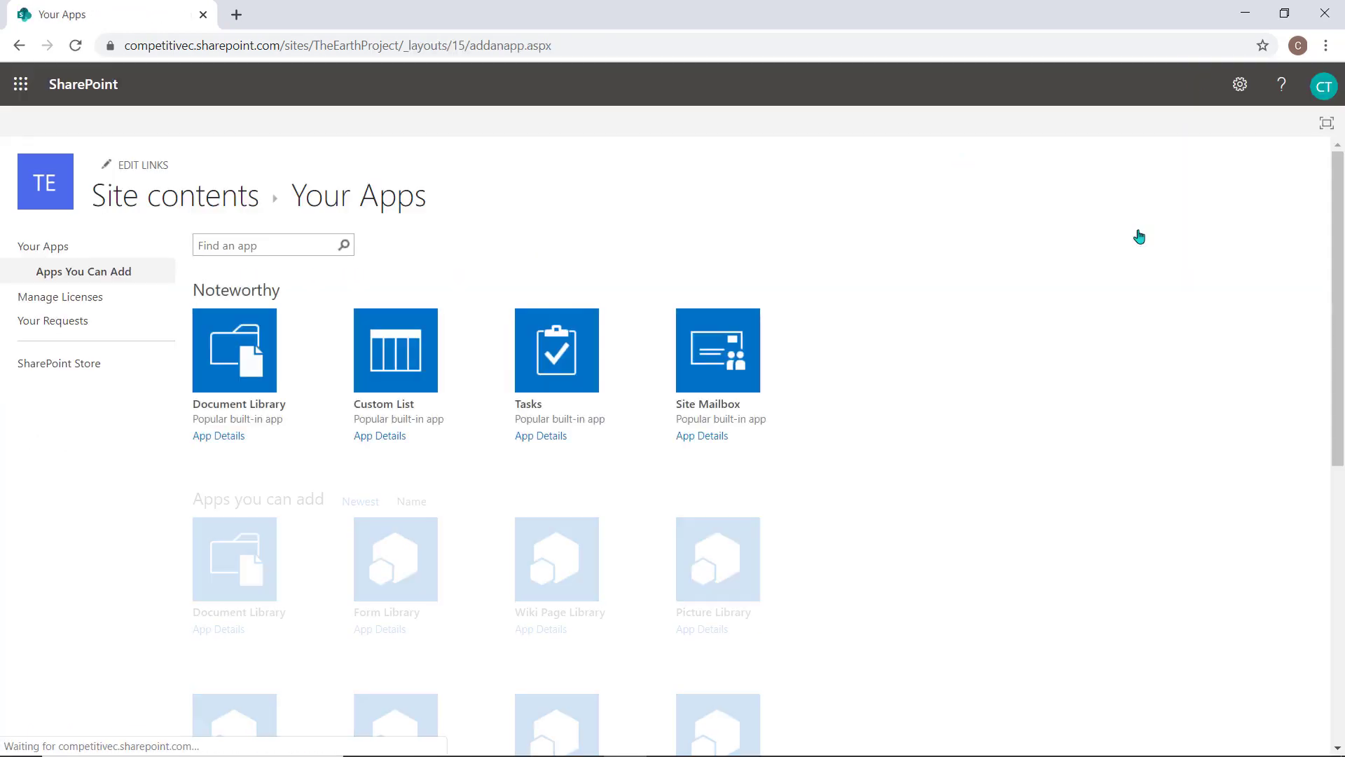
{"action": "scroll", "coordinate": [943, 336], "scroll_direction": "down", "scroll_amount": 4}
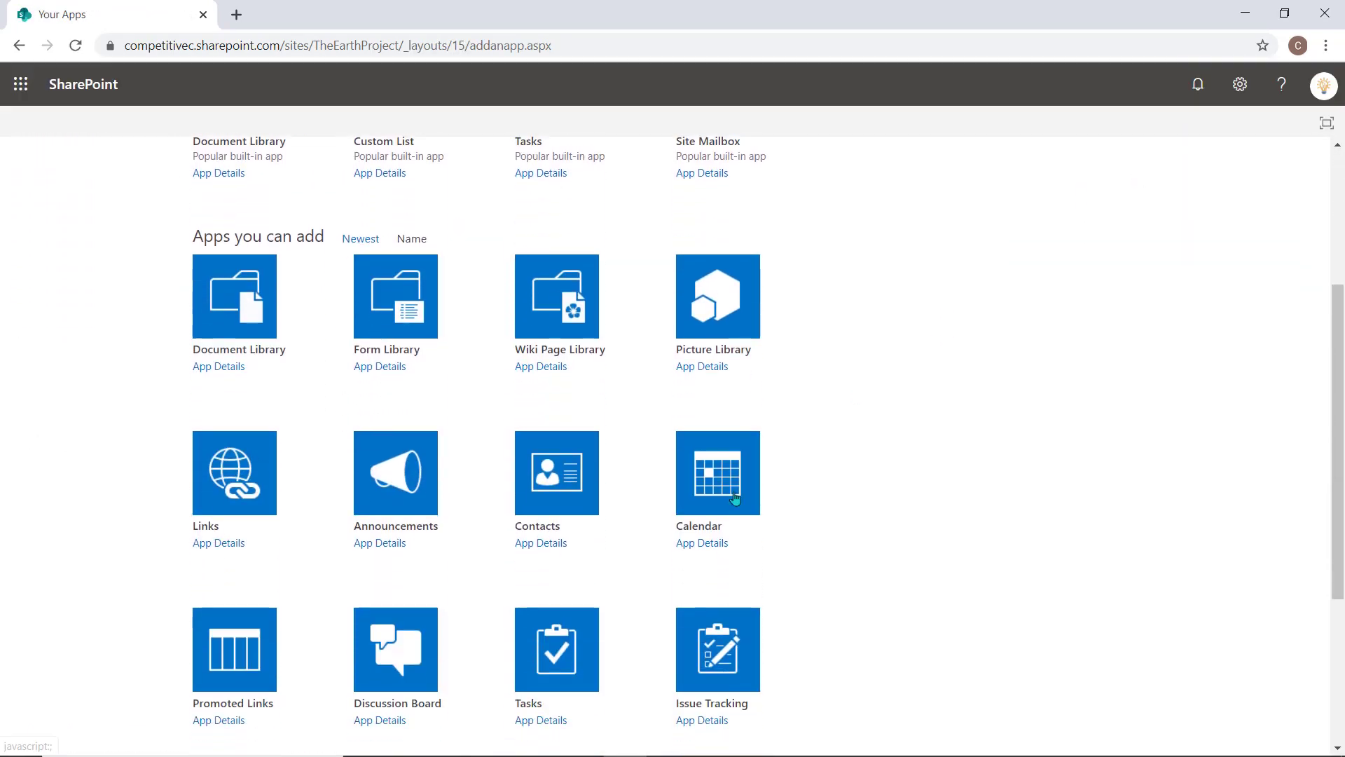
{"action": "left_click", "coordinate": [734, 498]}
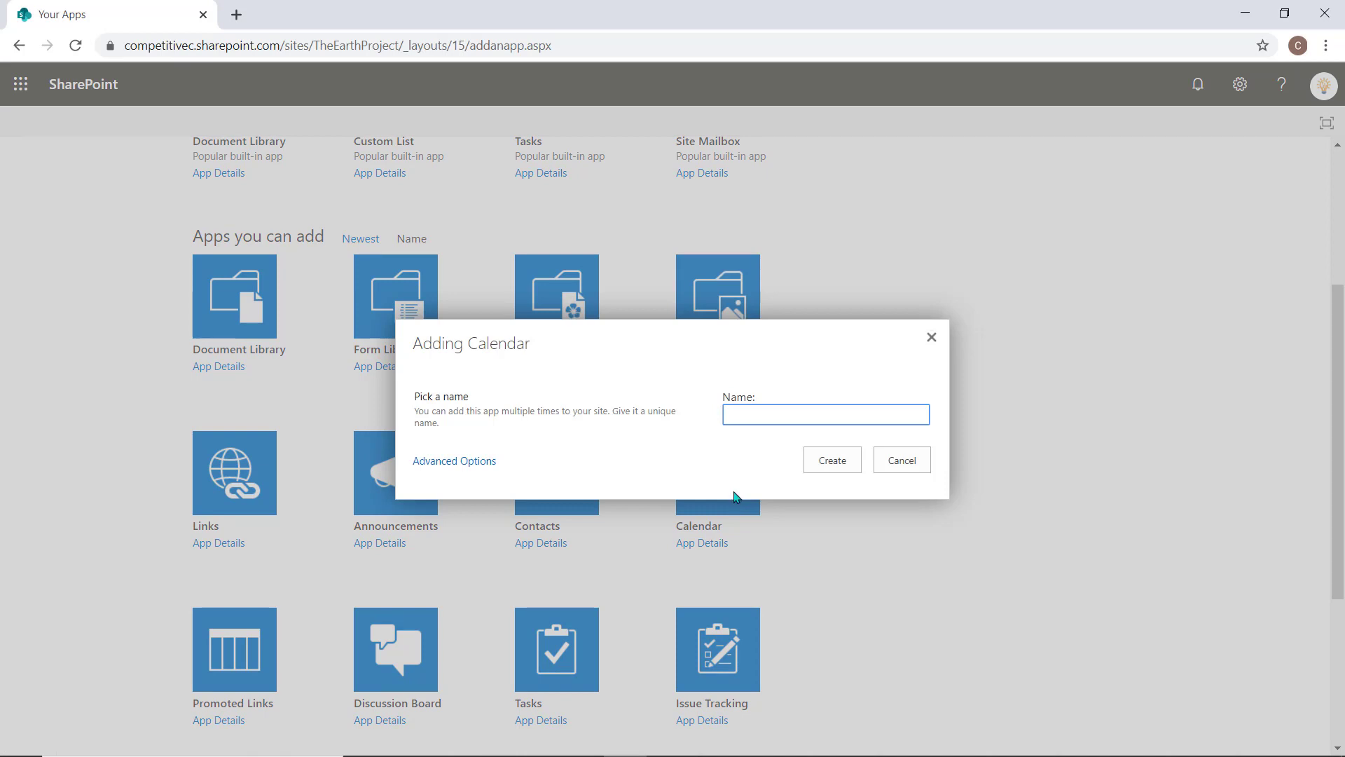
{"action": "type", "text": "The Earth Project"}
{"action": "left_click", "coordinate": [851, 471]}
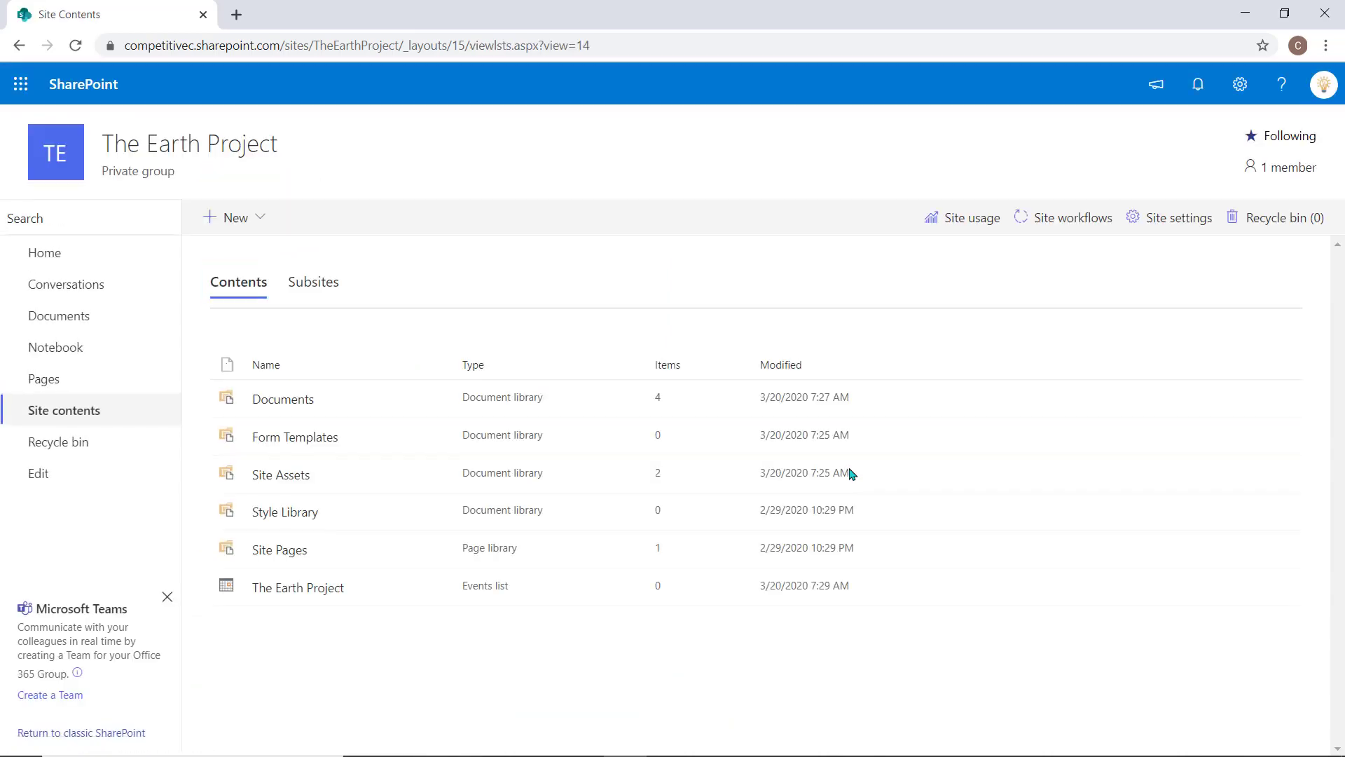
Open The Earth Project events list from the site contents and copy the calendar's web address.
{"action": "left_click", "coordinate": [302, 589]}
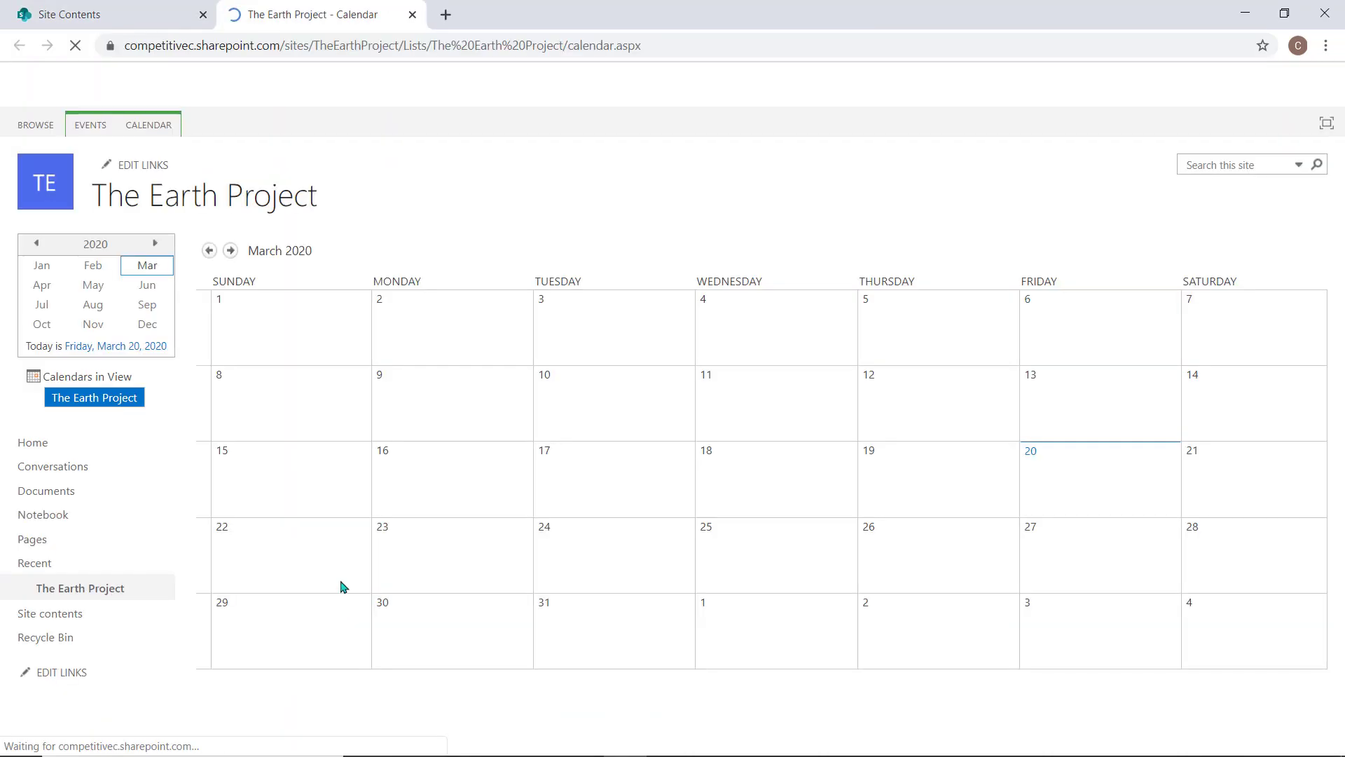
{"action": "left_click", "coordinate": [382, 46]}
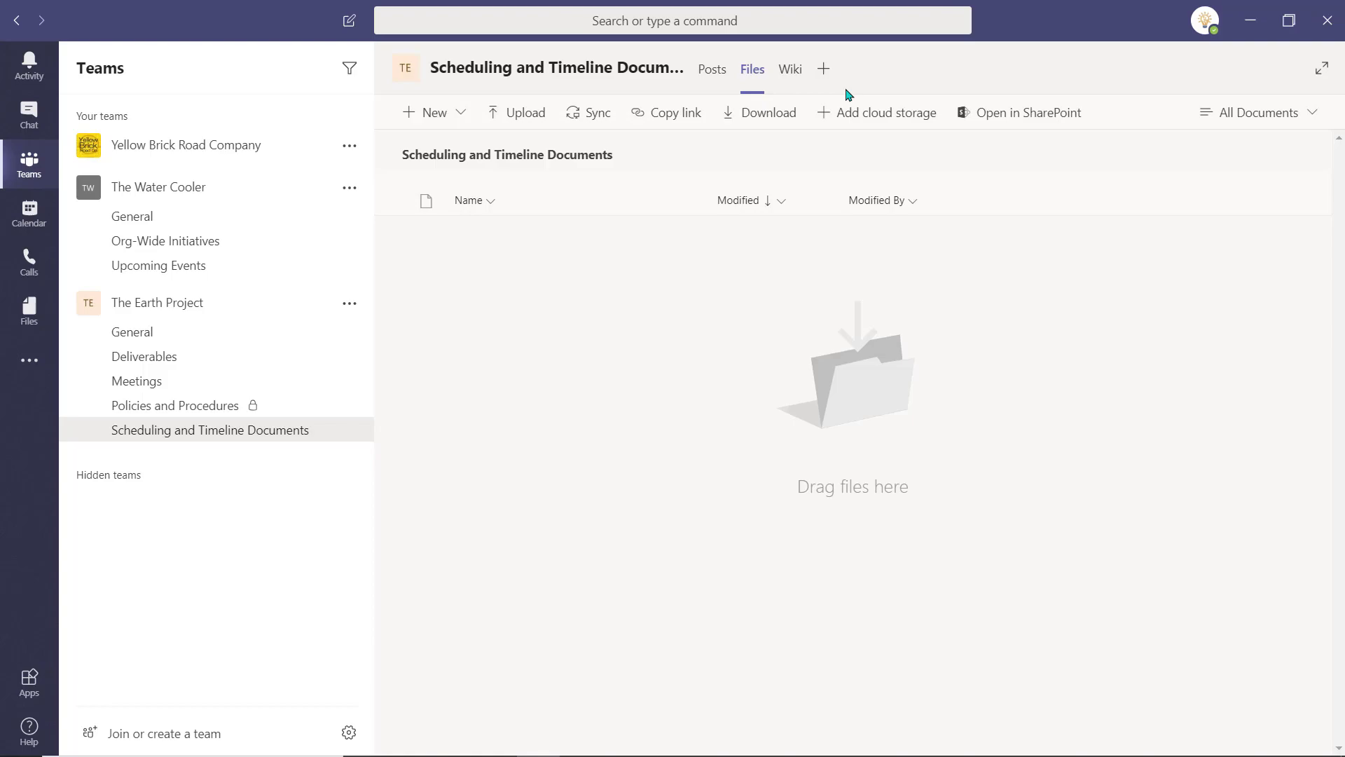
Switch to Teams and start a Website tab in the Scheduling and Timeline Documents channel, pasting the calendar's address as its URL.
{"action": "left_click", "coordinate": [823, 68]}
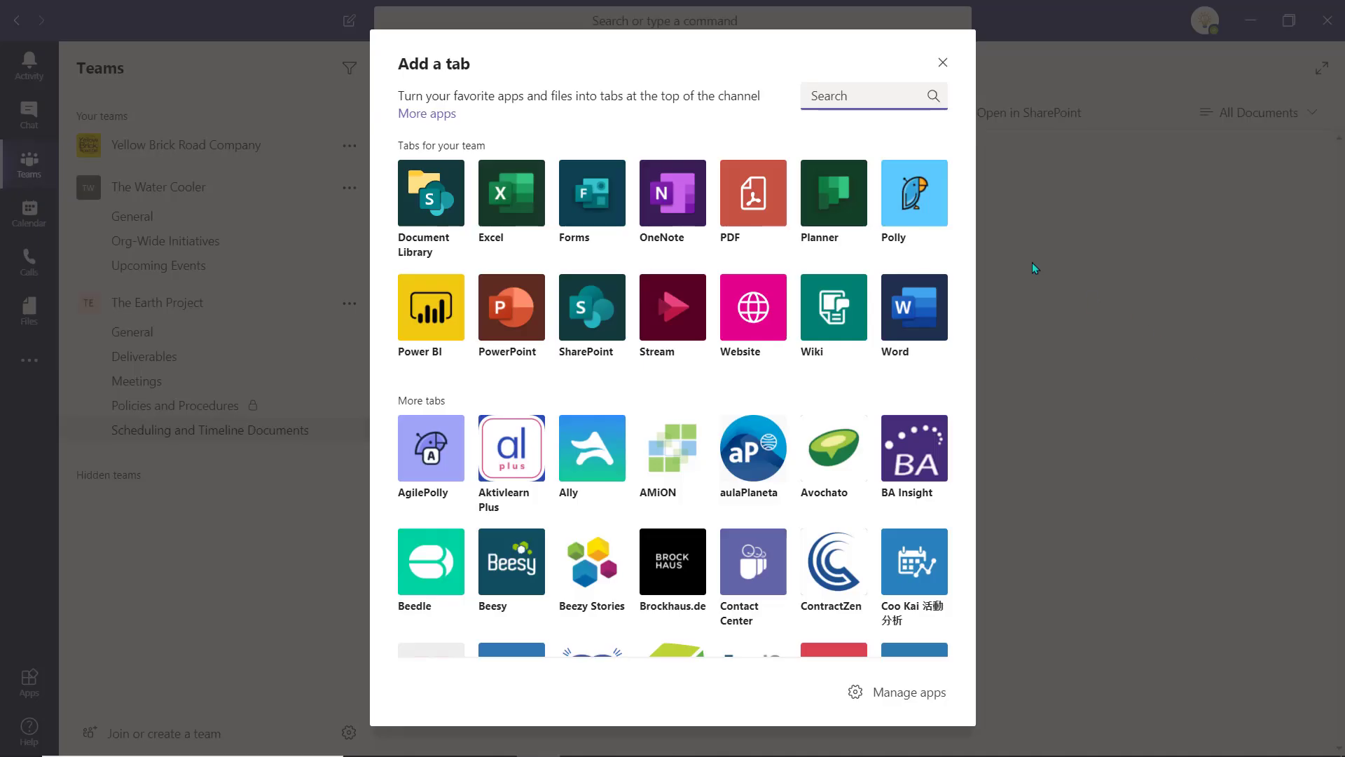
{"action": "left_click", "coordinate": [744, 311]}
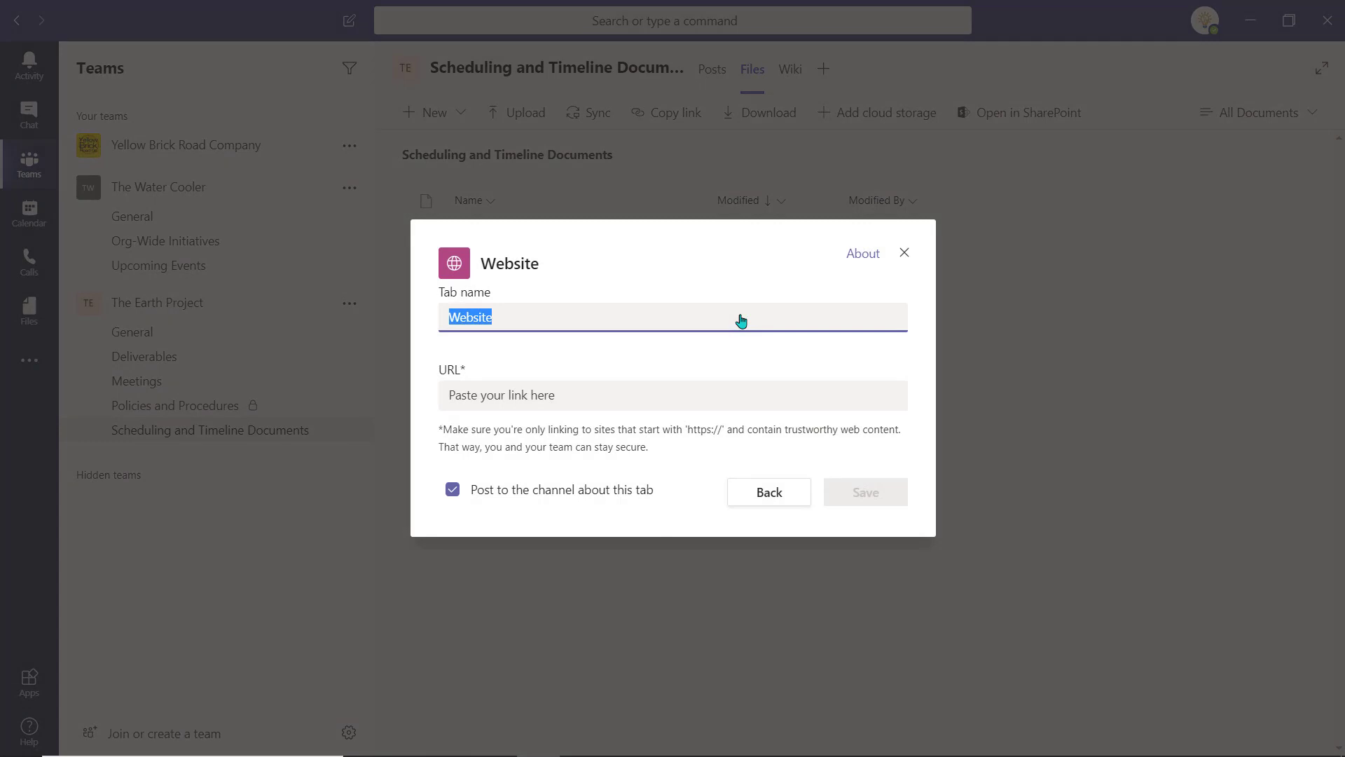
{"action": "left_click", "coordinate": [676, 396]}
{"action": "key", "text": "ctrl+v"}
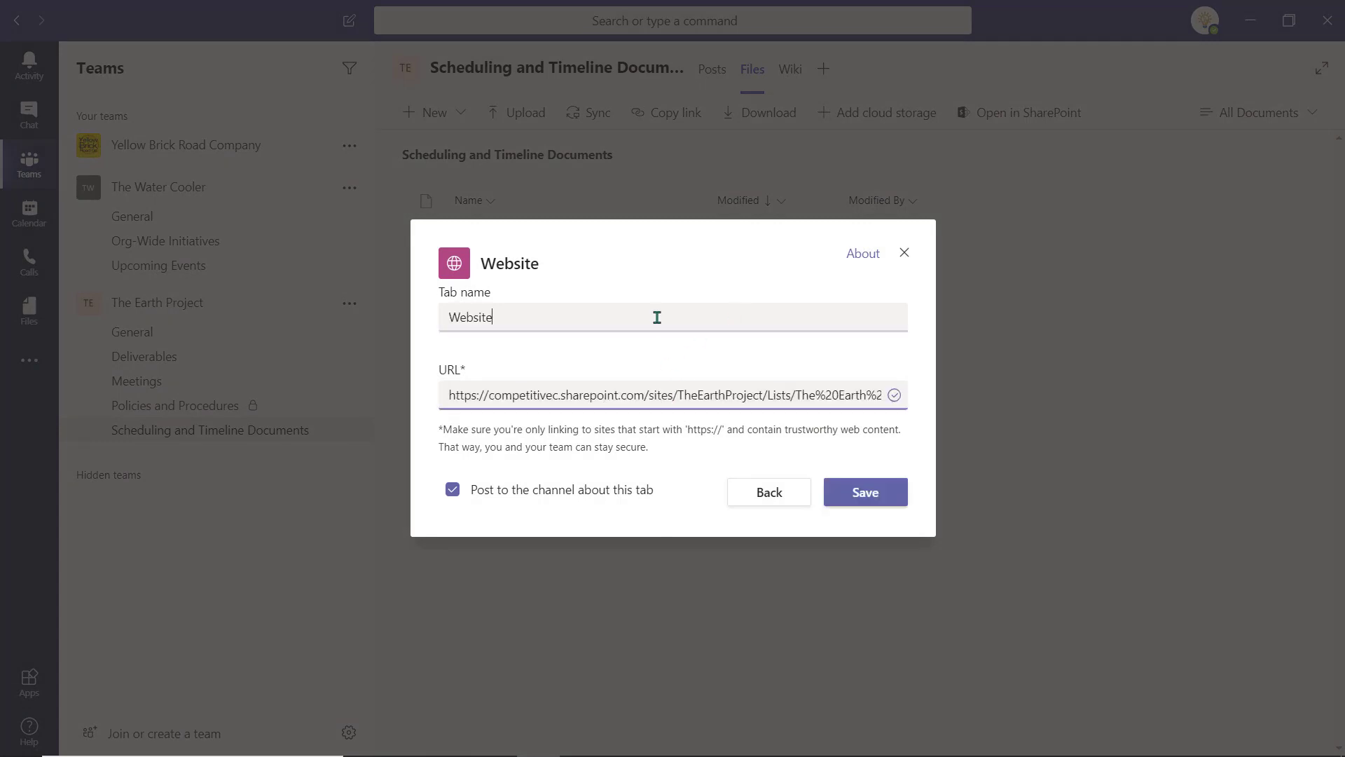
Name the website tab Earth Project Events and save it.
{"action": "left_click", "coordinate": [658, 317]}
{"action": "key", "text": "BackSpace"}
{"action": "key", "text": "BackSpace"}
{"action": "key", "text": "BackSpace"}
{"action": "key", "text": "BackSpace"}
{"action": "key", "text": "BackSpace"}
{"action": "key", "text": "BackSpace"}
{"action": "type", "text": "Earth P"}
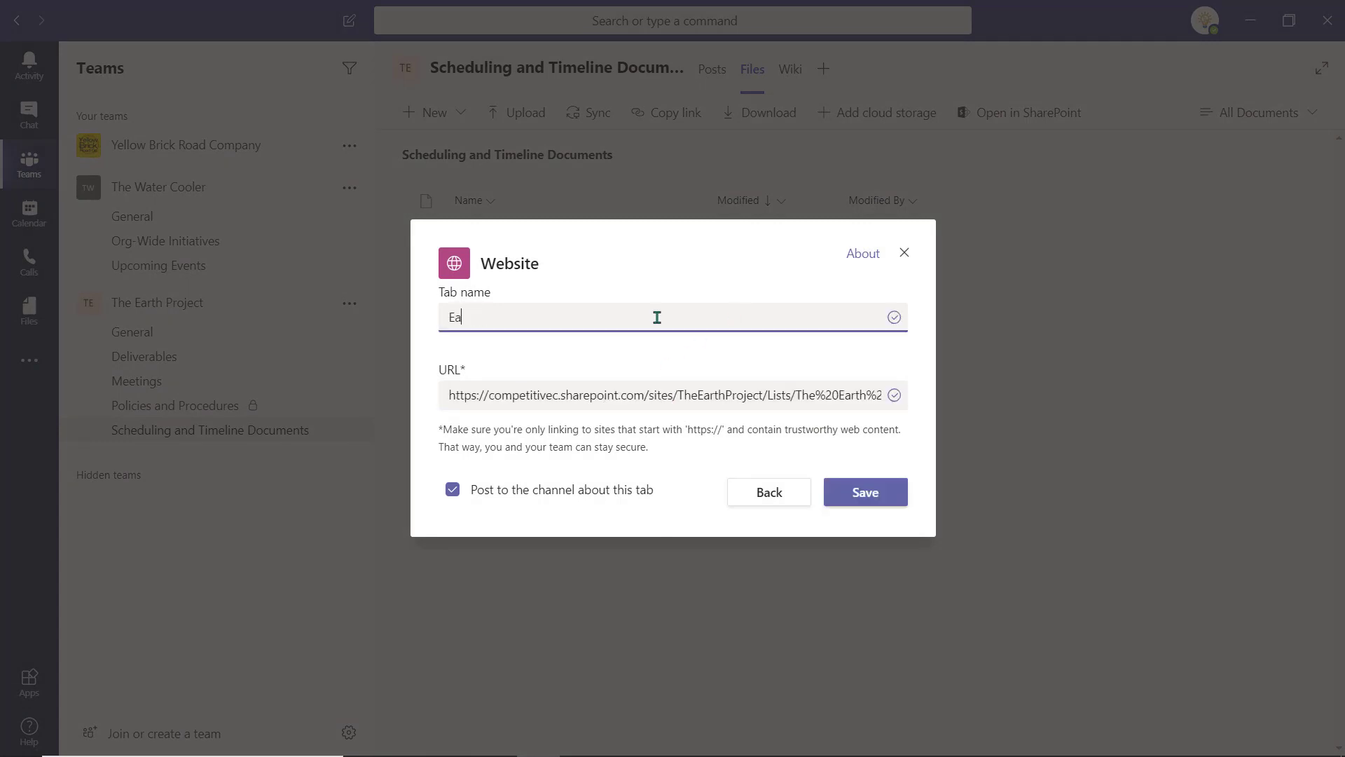
{"action": "type", "text": "roject Events"}
{"action": "key", "text": "Return"}
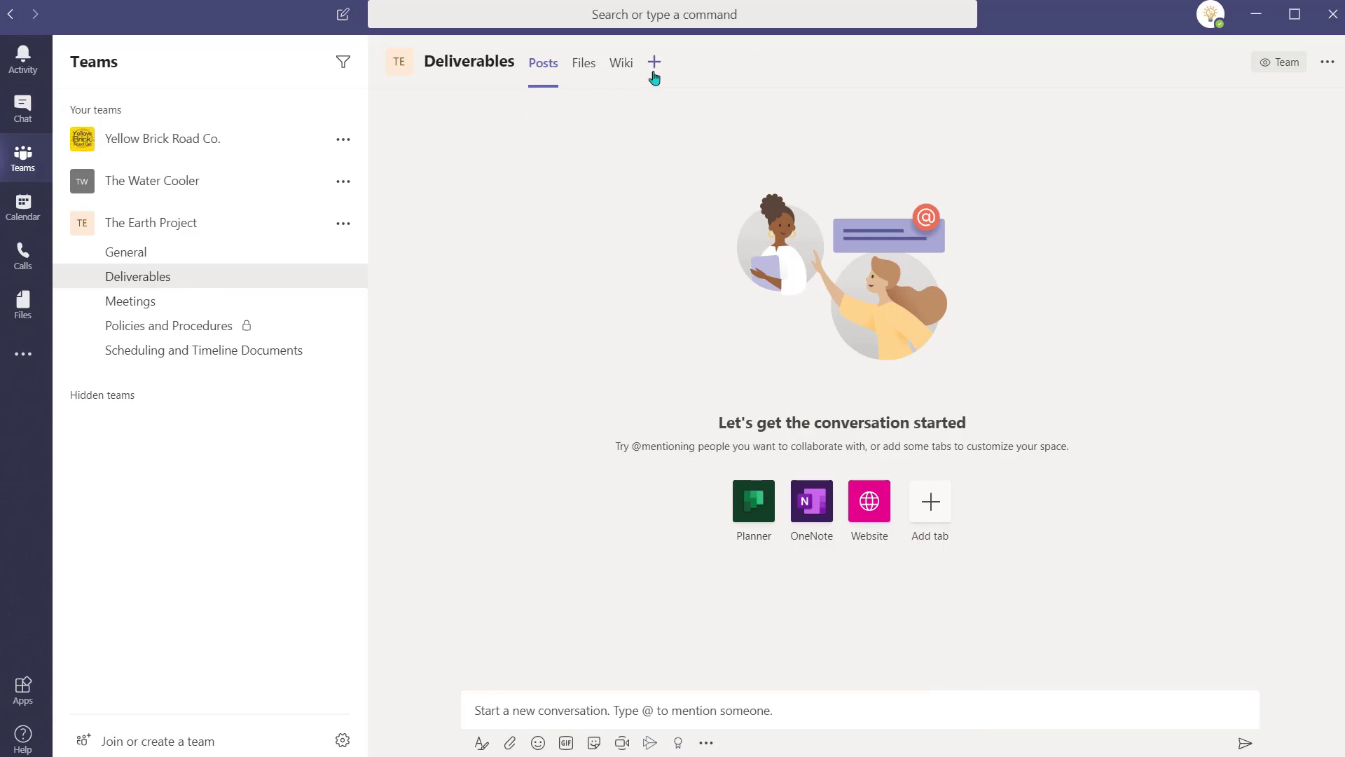
Add a Planner tab to the Deliverables channel with a new plan named Earth Project Tasks.
{"action": "left_click", "coordinate": [654, 64]}
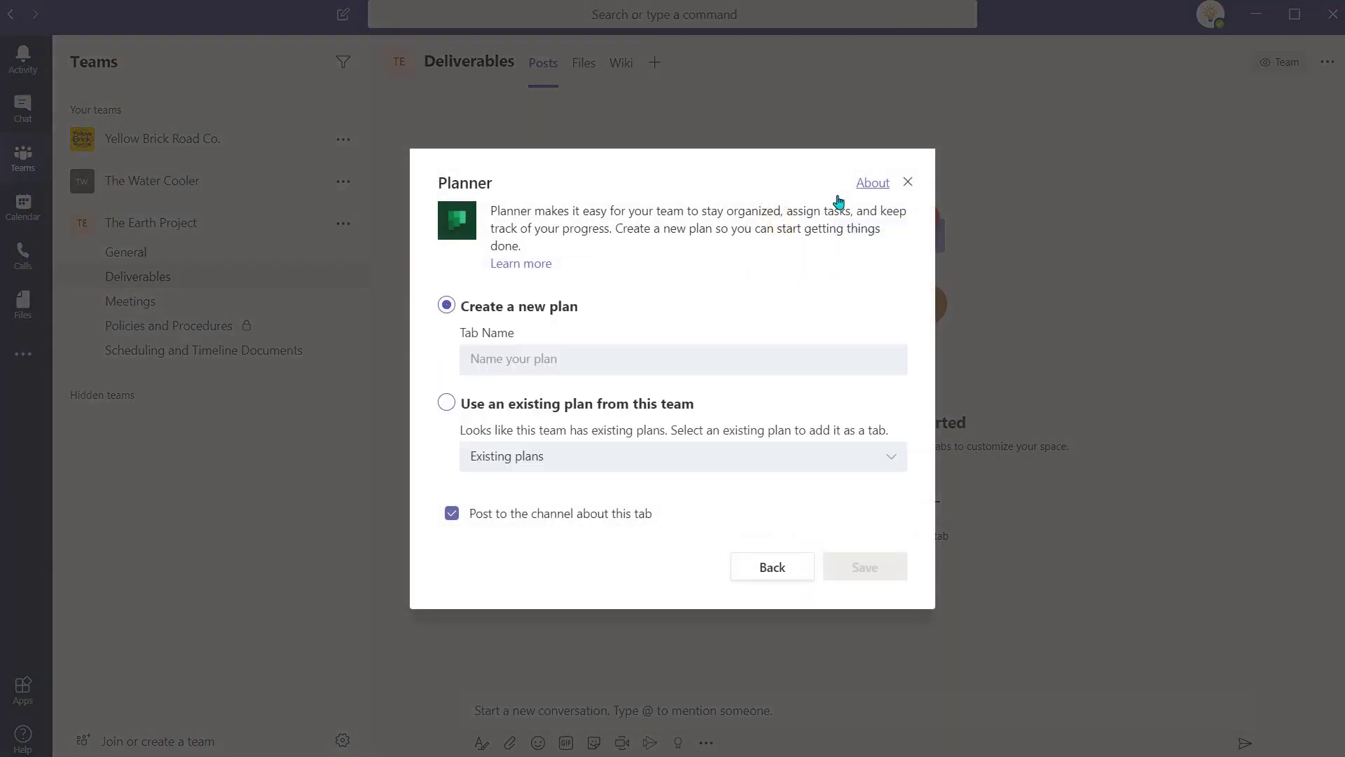
{"action": "left_click", "coordinate": [510, 364]}
{"action": "type", "text": "Earth Project Tasks"}
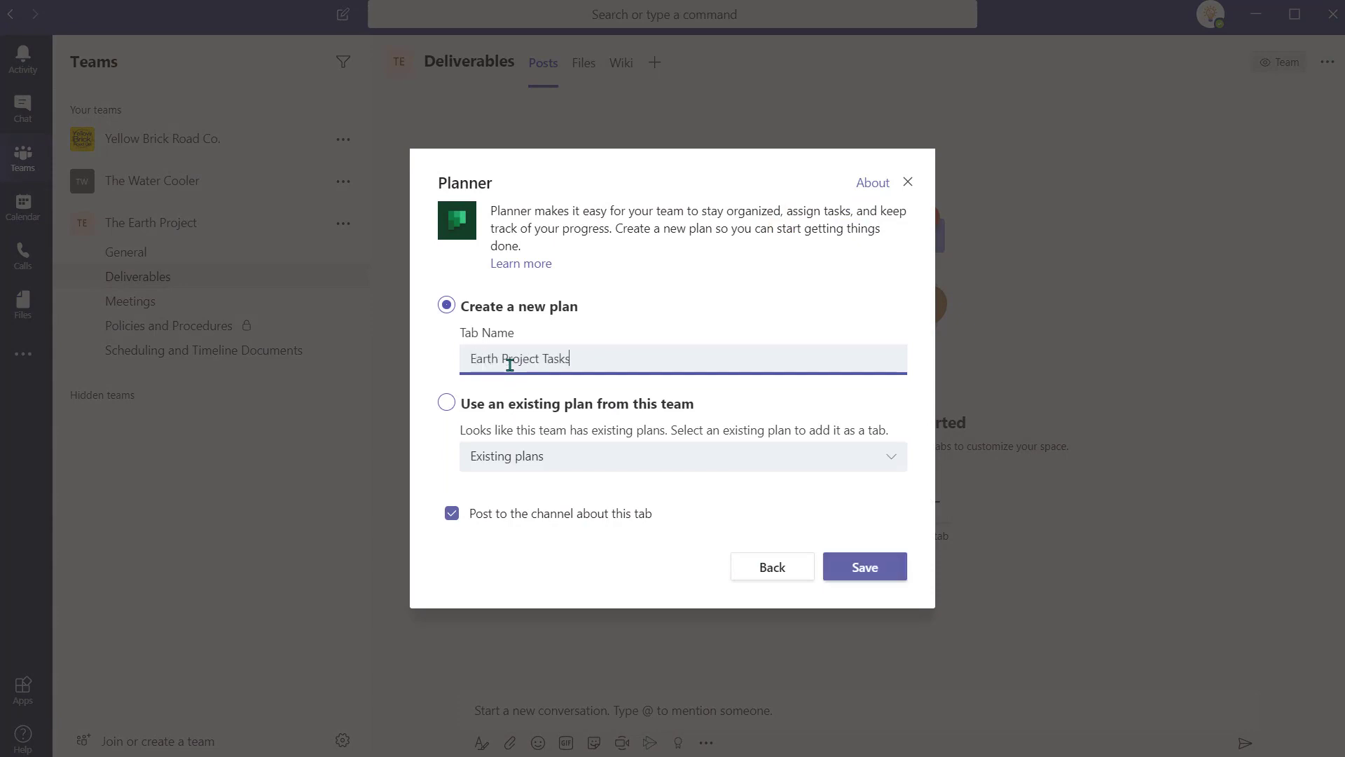
{"action": "left_click", "coordinate": [854, 572]}
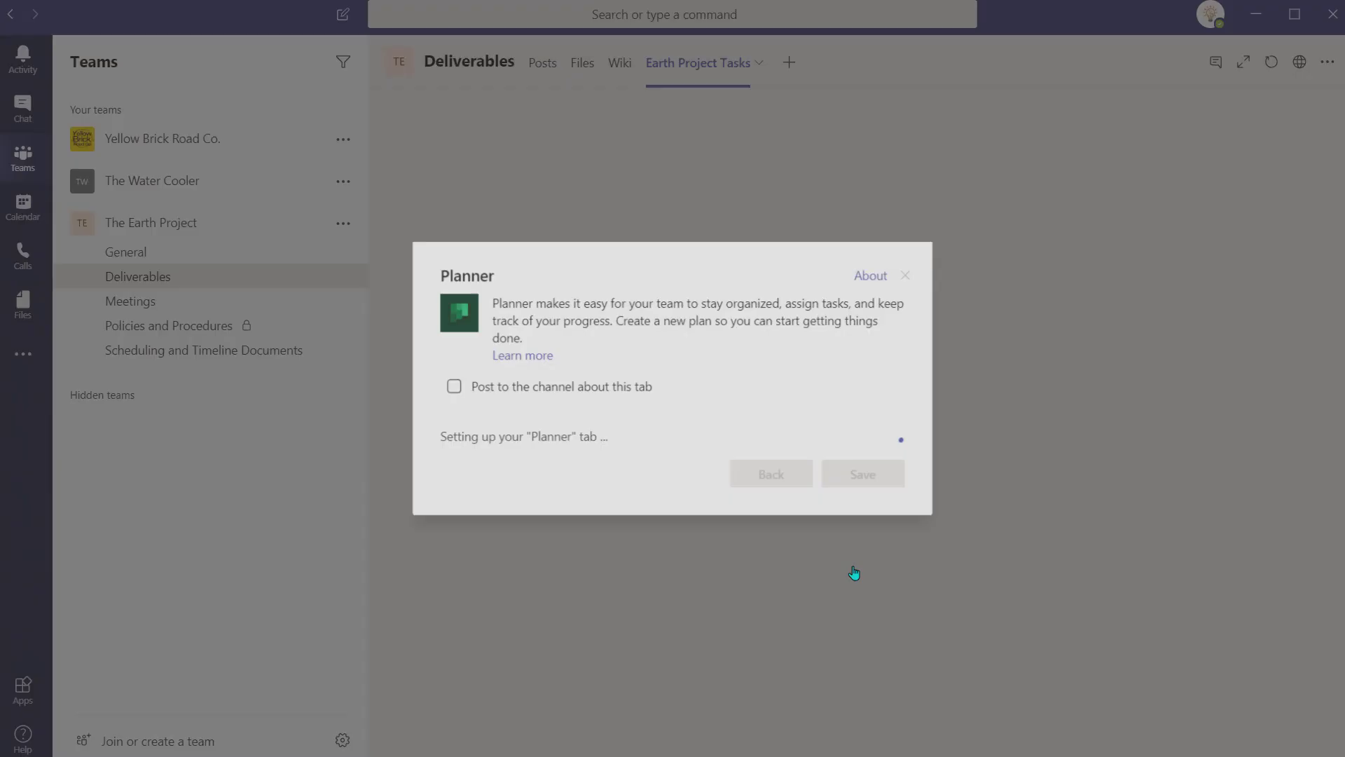
Add the task Secure Planting Locations to the To do bucket, due 04/14 and assigned to the second suggested team member.
{"action": "type", "text": "Secure"}
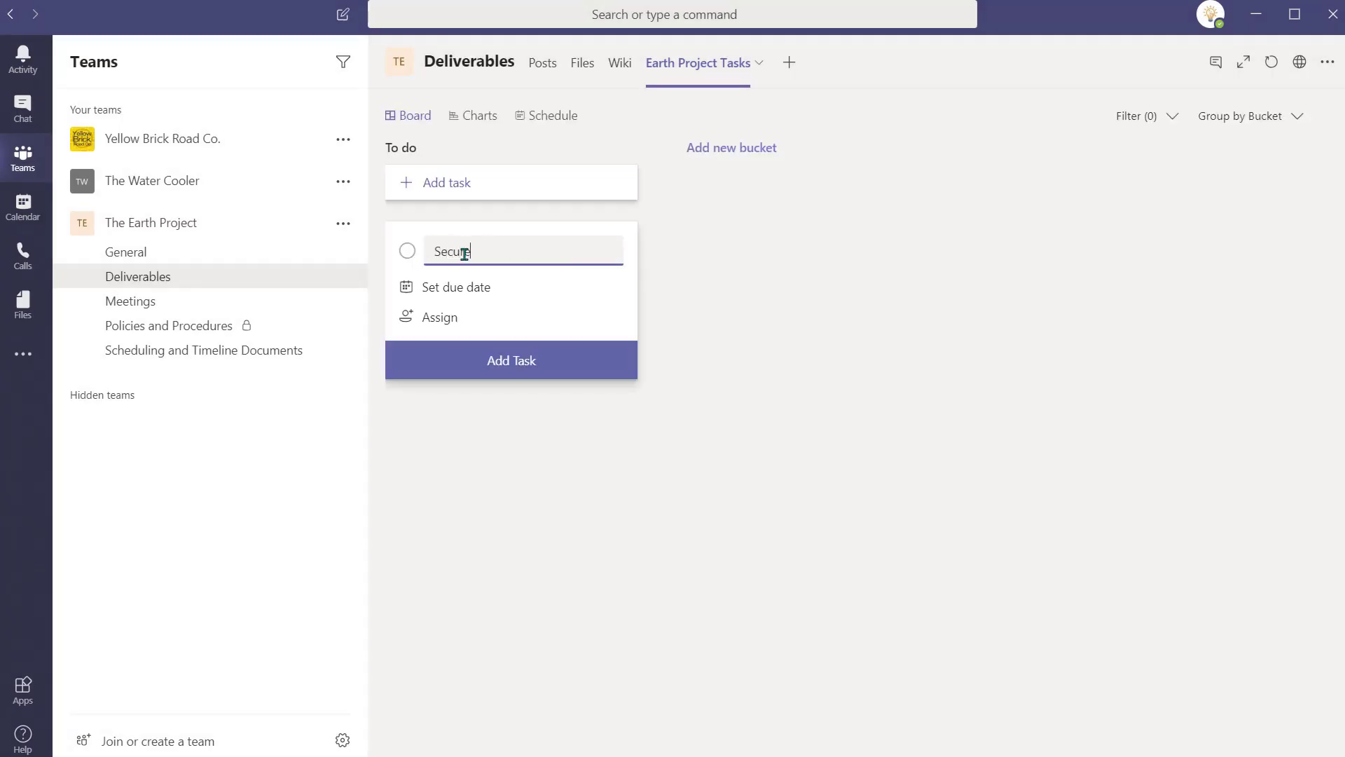
{"action": "type", "text": " Planting Locations"}
{"action": "left_click", "coordinate": [456, 287]}
{"action": "left_click", "coordinate": [566, 322]}
{"action": "left_click", "coordinate": [468, 424]}
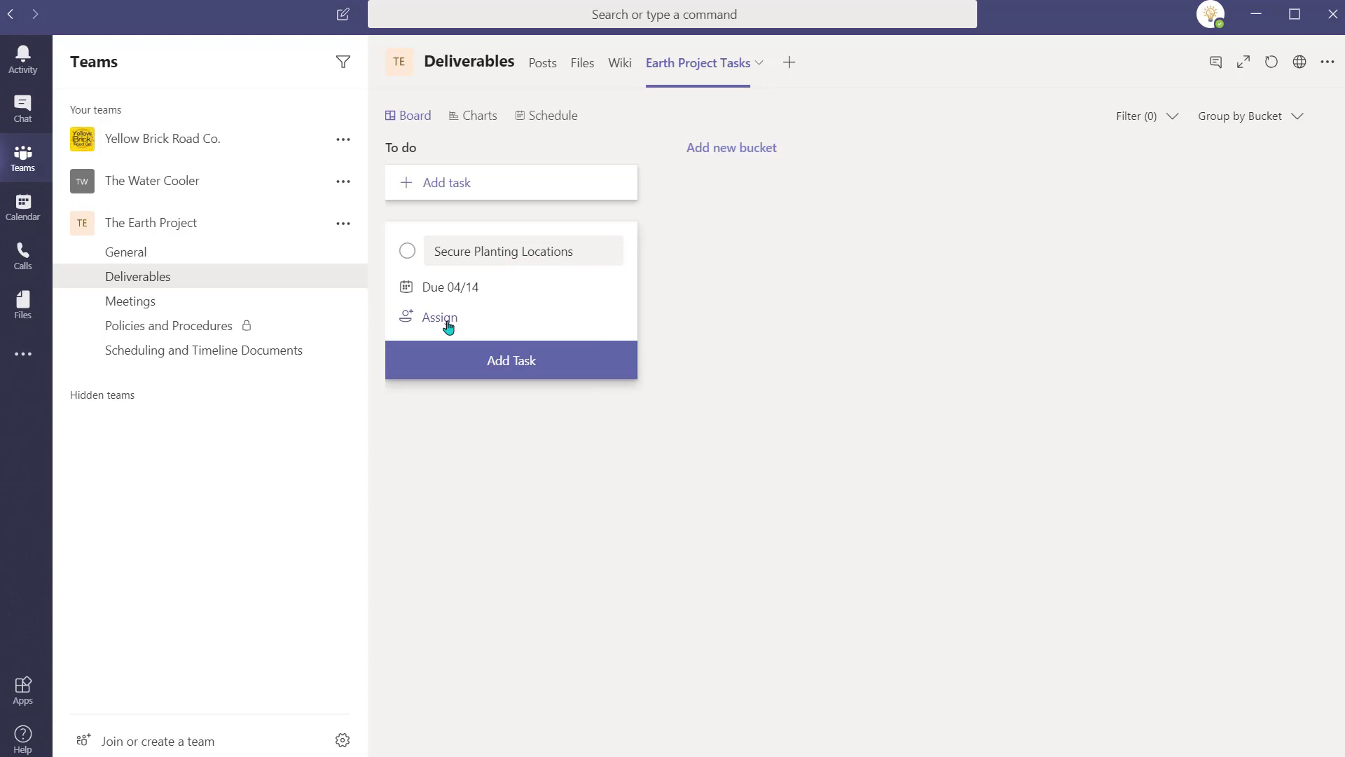
{"action": "left_click", "coordinate": [447, 324]}
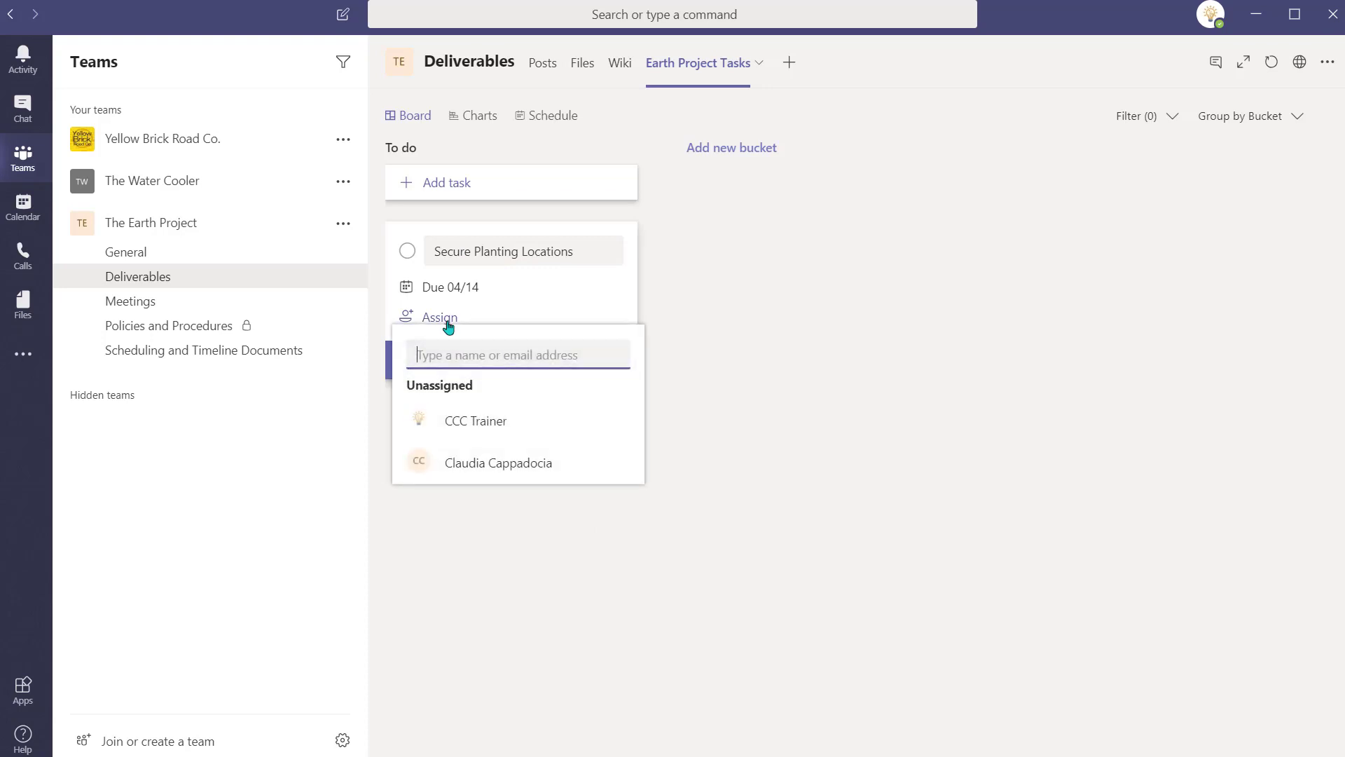
{"action": "left_click", "coordinate": [483, 459]}
{"action": "left_click", "coordinate": [674, 430]}
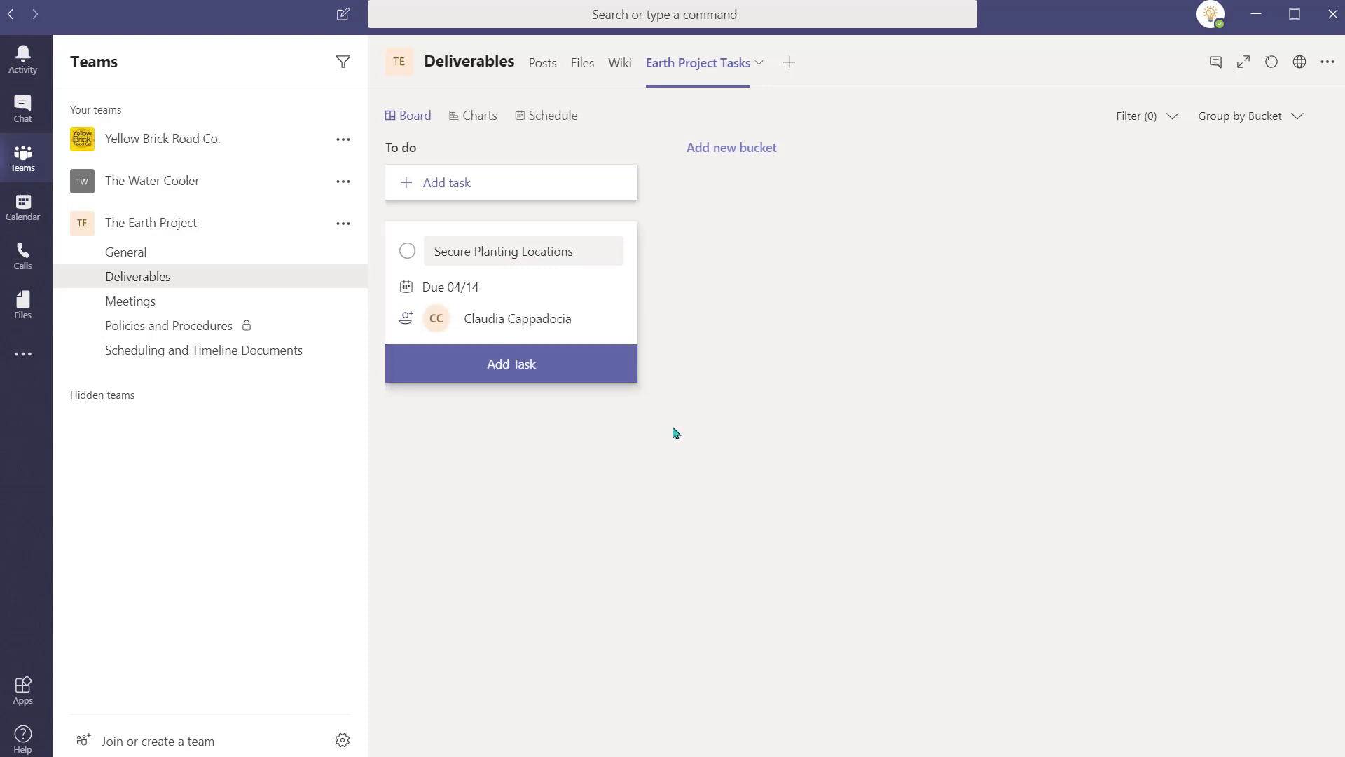
{"action": "left_click", "coordinate": [549, 380]}
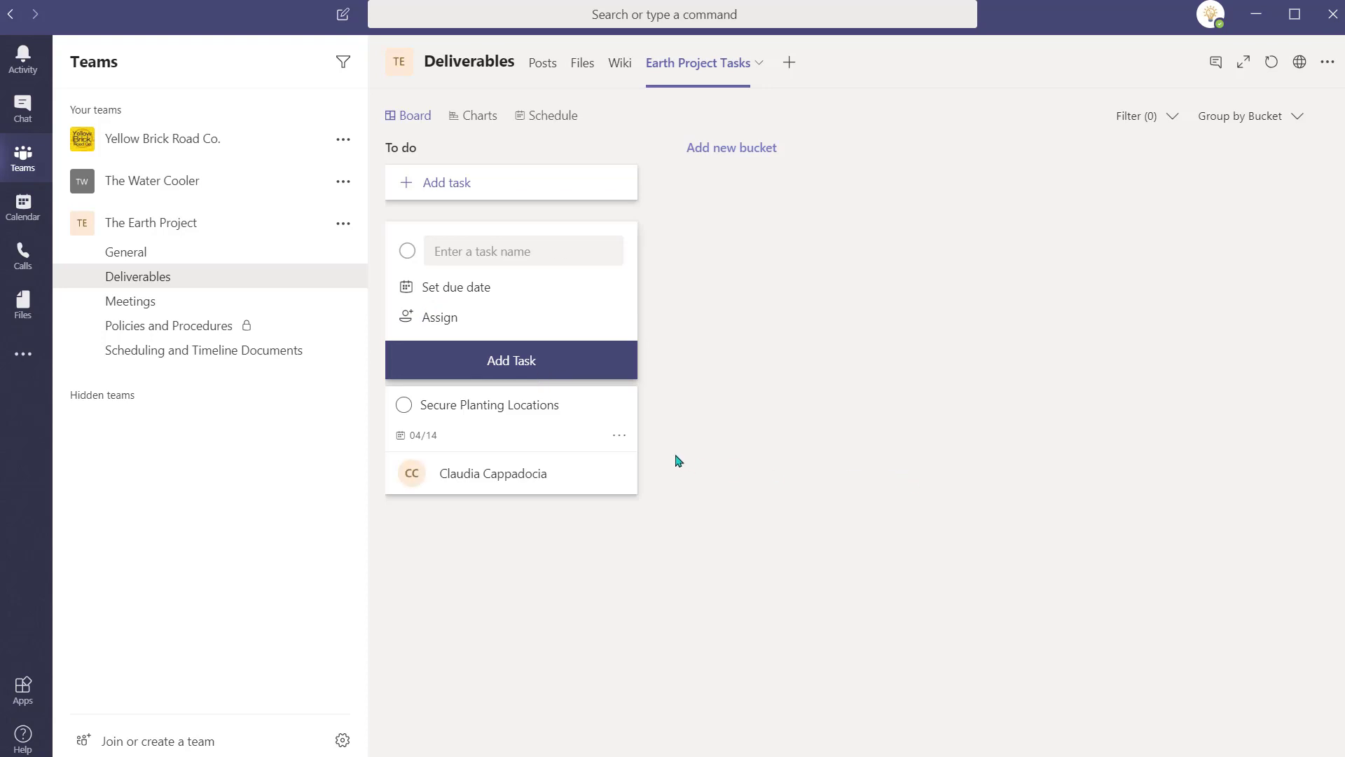
Give the Secure Planting Locations task a plantatree.org contact note and a four-item checklist ending with "Confirm the 3 locations assigned to us".
{"action": "left_click", "coordinate": [531, 415]}
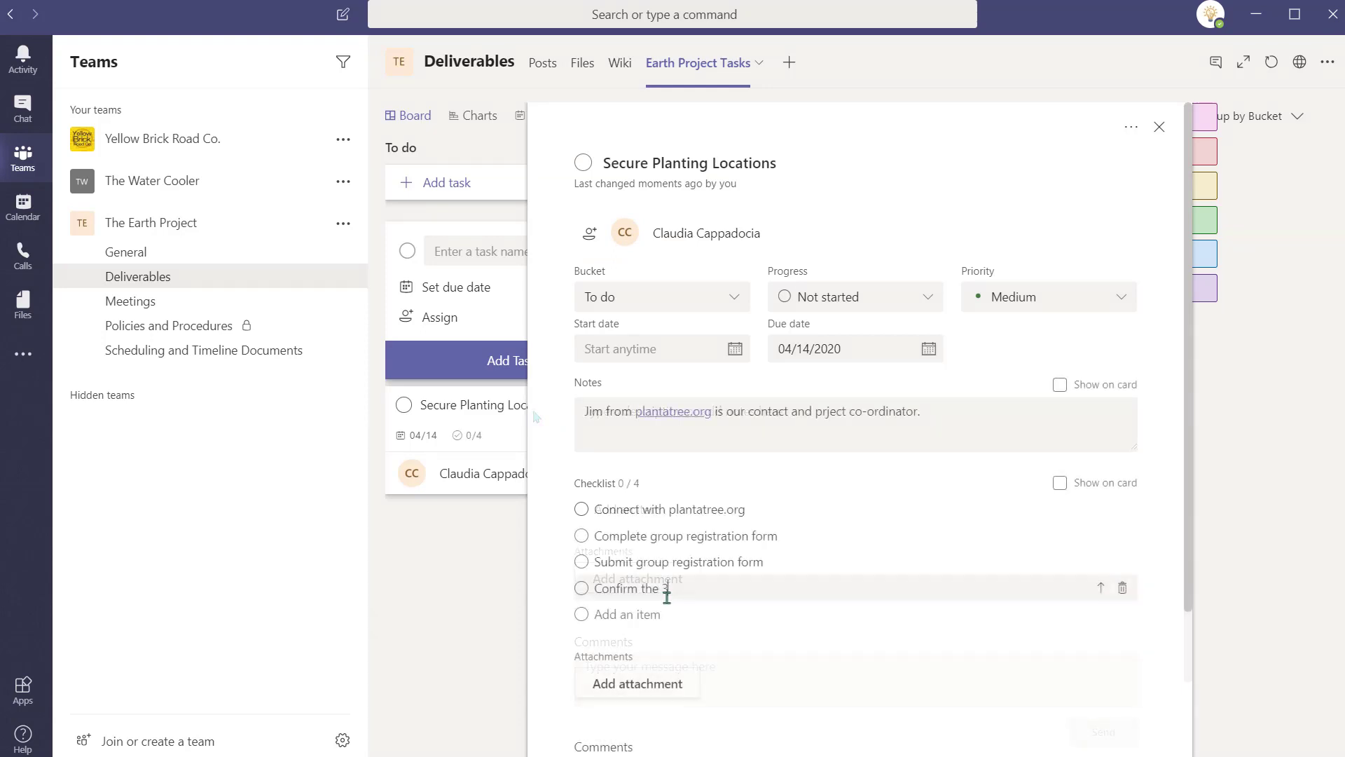
{"action": "type", "text": "loc"}
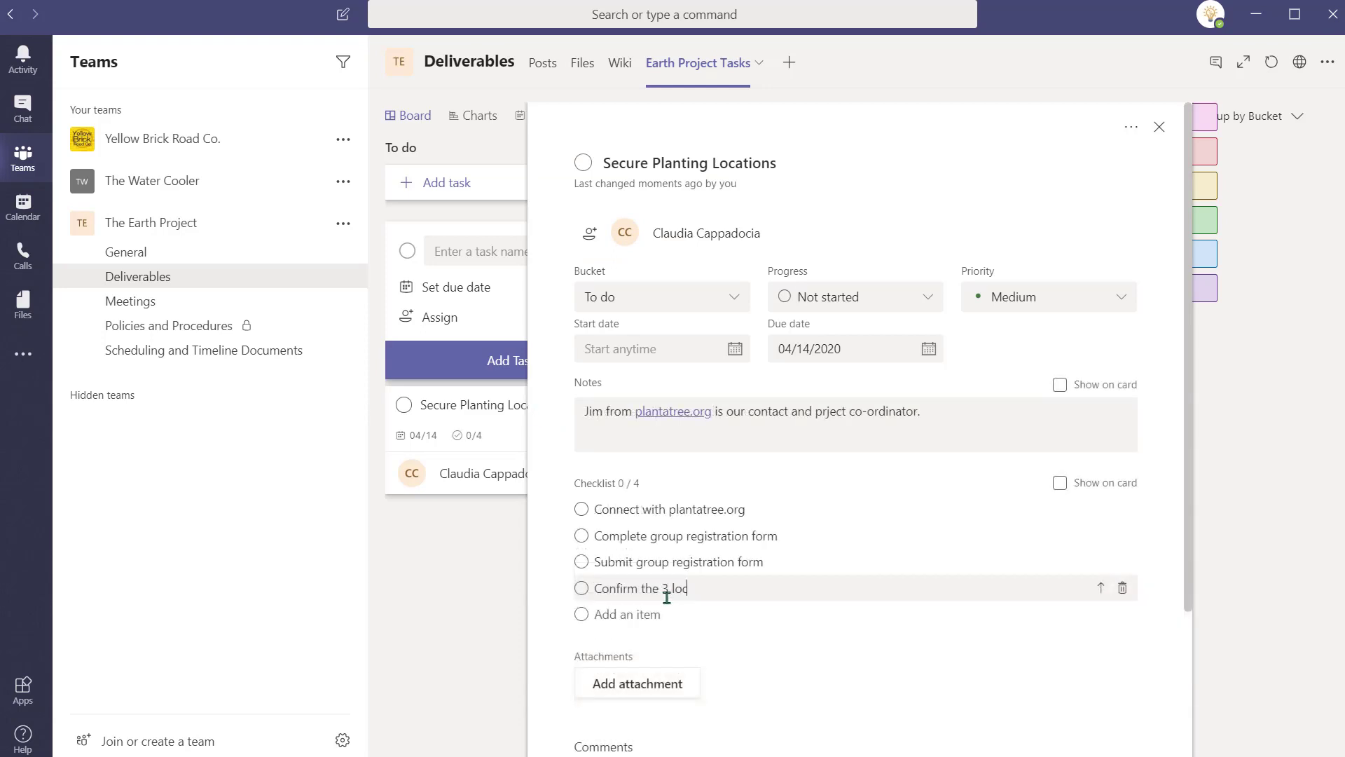
{"action": "type", "text": "ations assigned to us"}
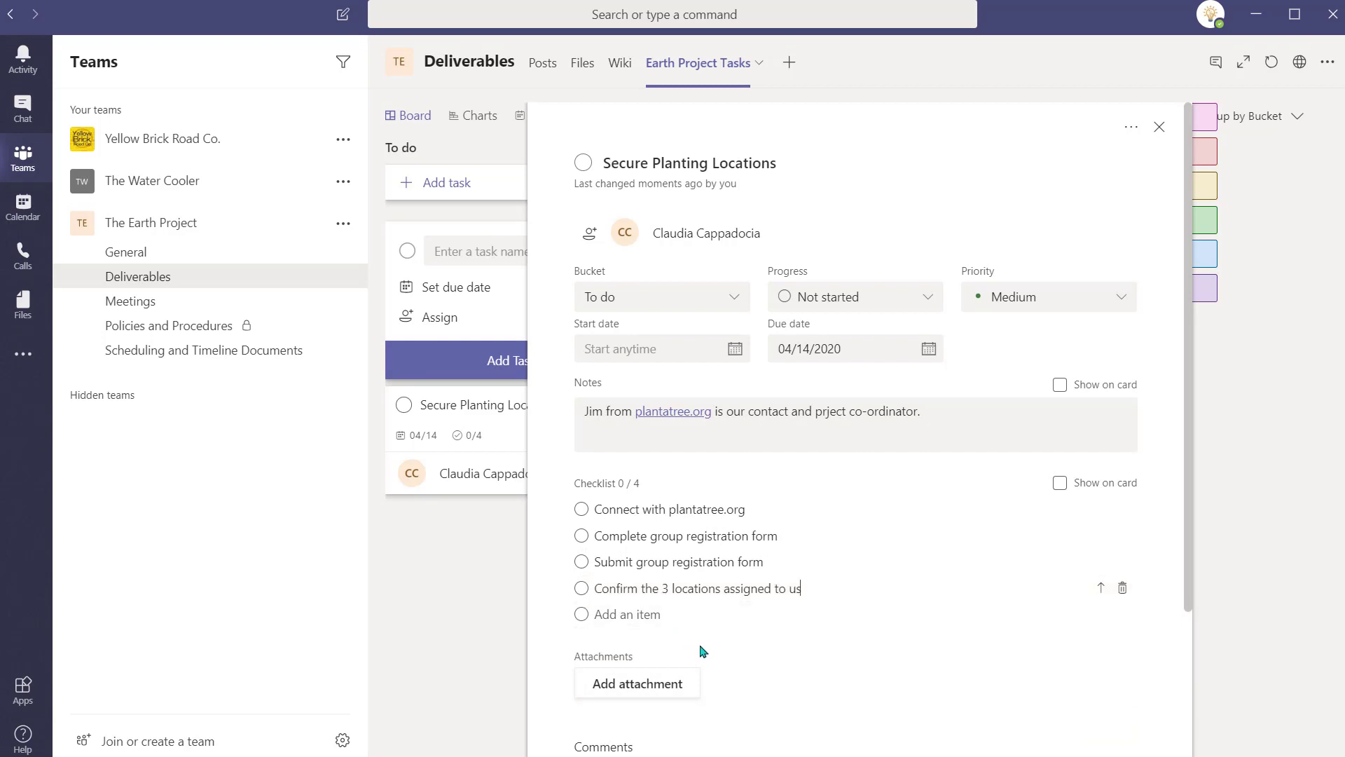
Show the checklist on the Secure Planting Locations card and give the task a start date.
{"action": "left_click", "coordinate": [1059, 483]}
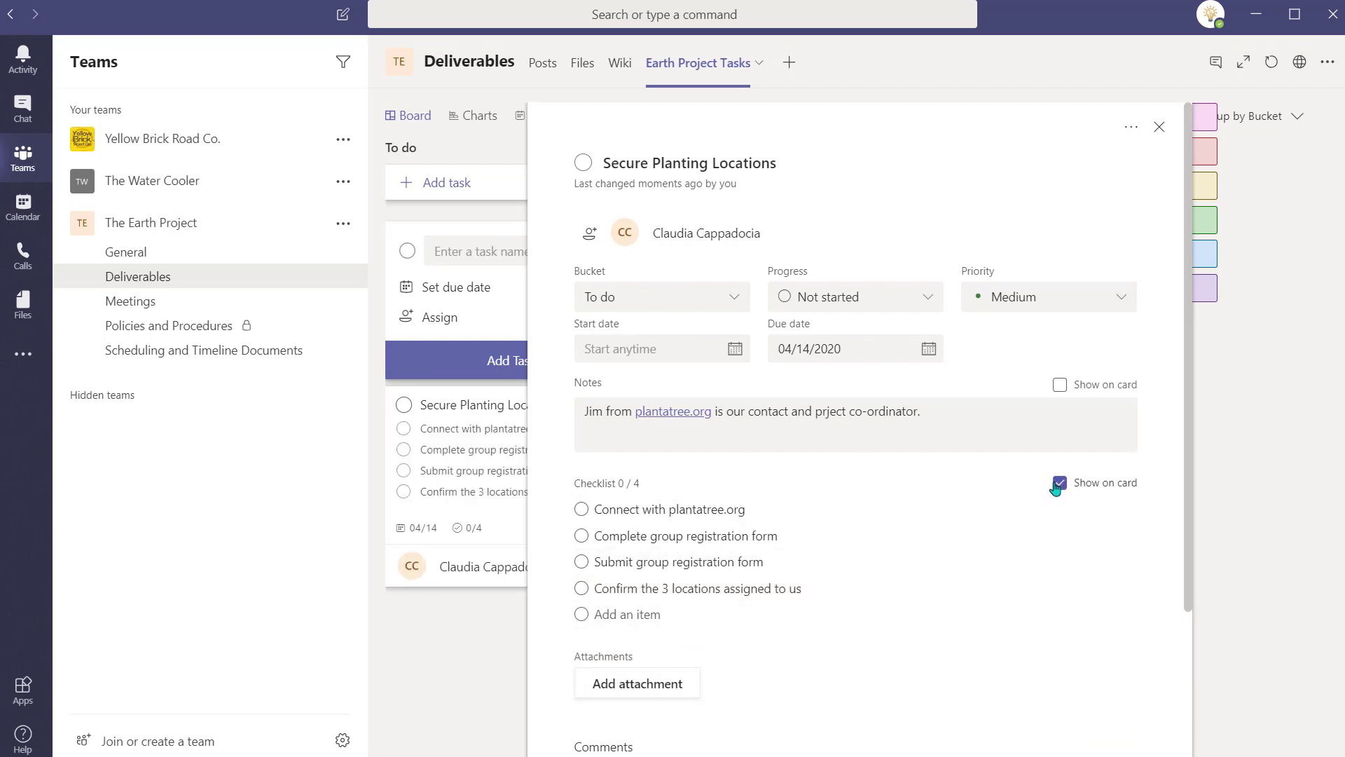
{"action": "left_click", "coordinate": [727, 356]}
{"action": "left_click", "coordinate": [672, 512]}
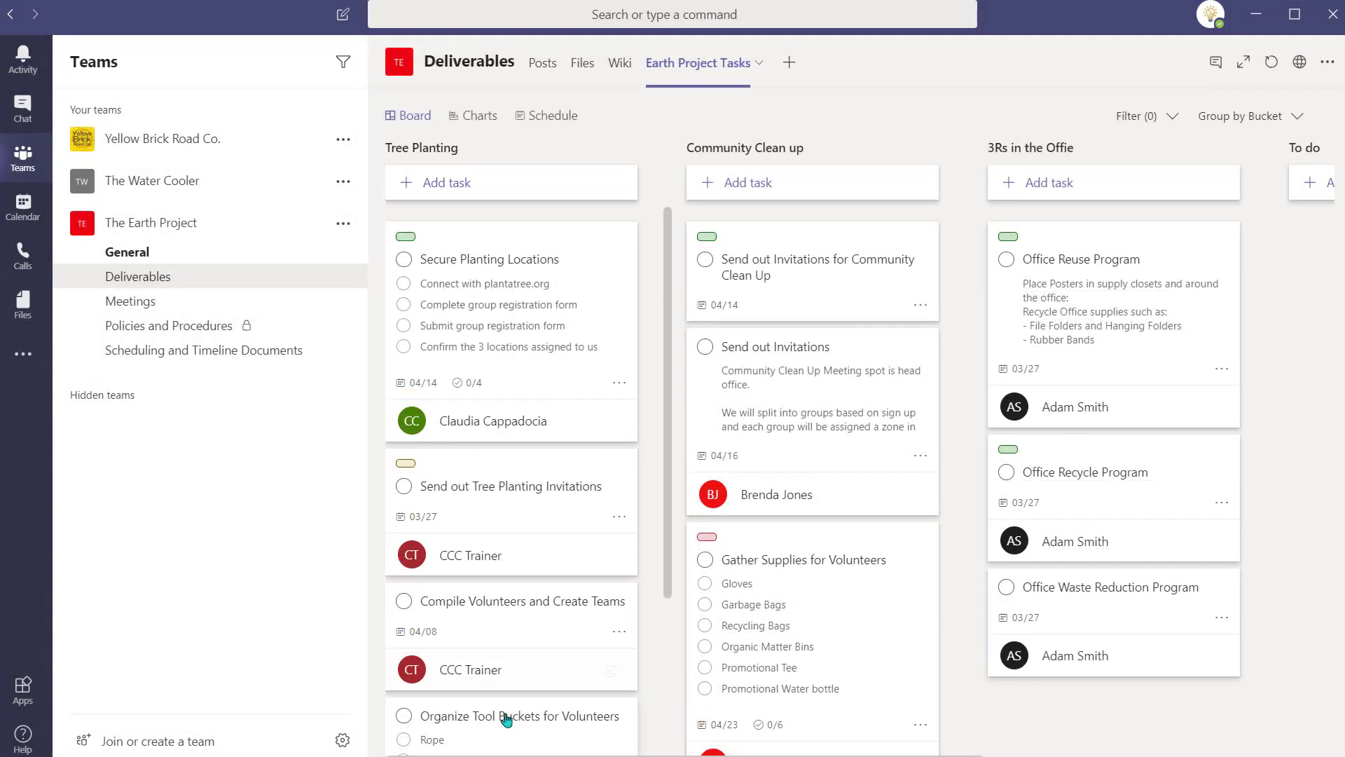
Label the Organize Tool Buckets for Volunteers task as Urgent and close its details.
{"action": "left_click", "coordinate": [506, 720]}
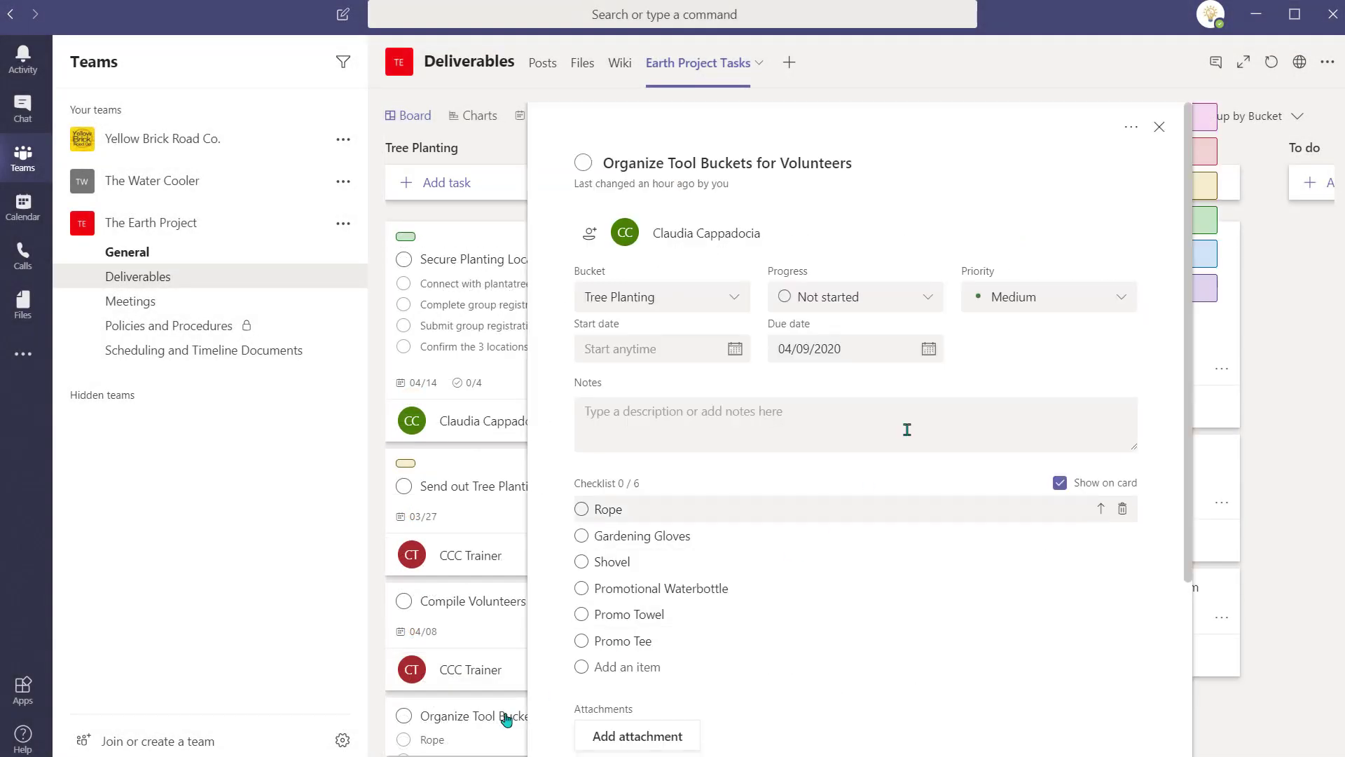
{"action": "left_click", "coordinate": [1265, 154]}
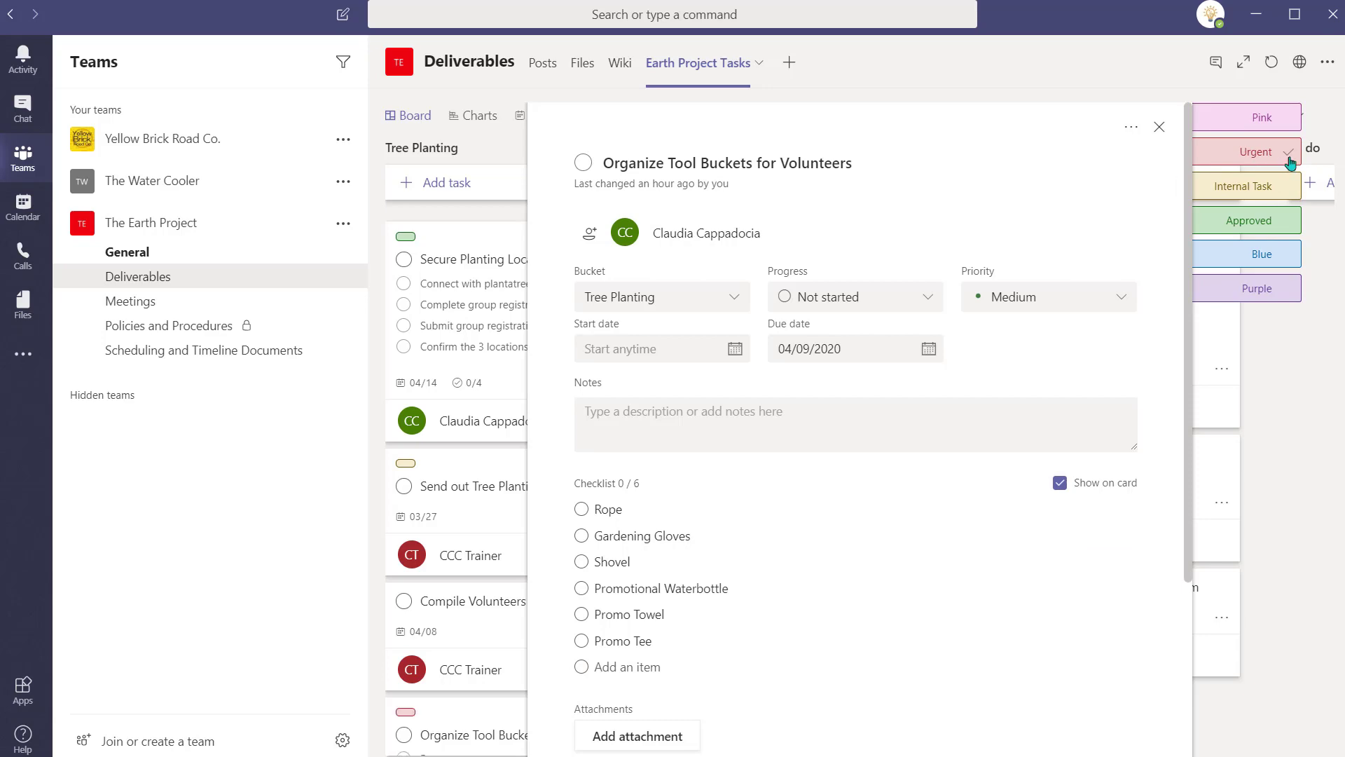
{"action": "left_click", "coordinate": [1314, 375]}
{"action": "left_click", "coordinate": [1312, 374]}
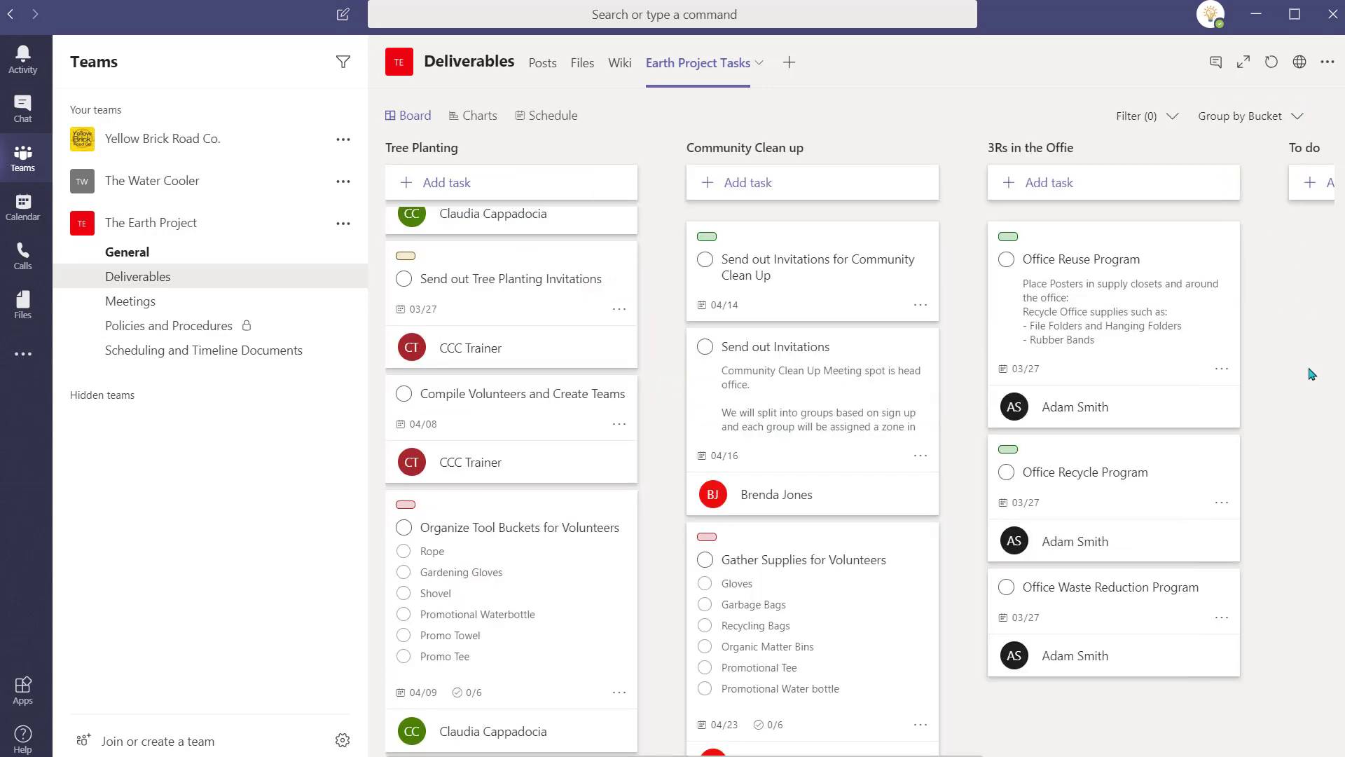
Review the plan's status, bucket, priority and member charts, and check the tasks scheduled for March 27, 2020.
{"action": "left_click", "coordinate": [478, 118]}
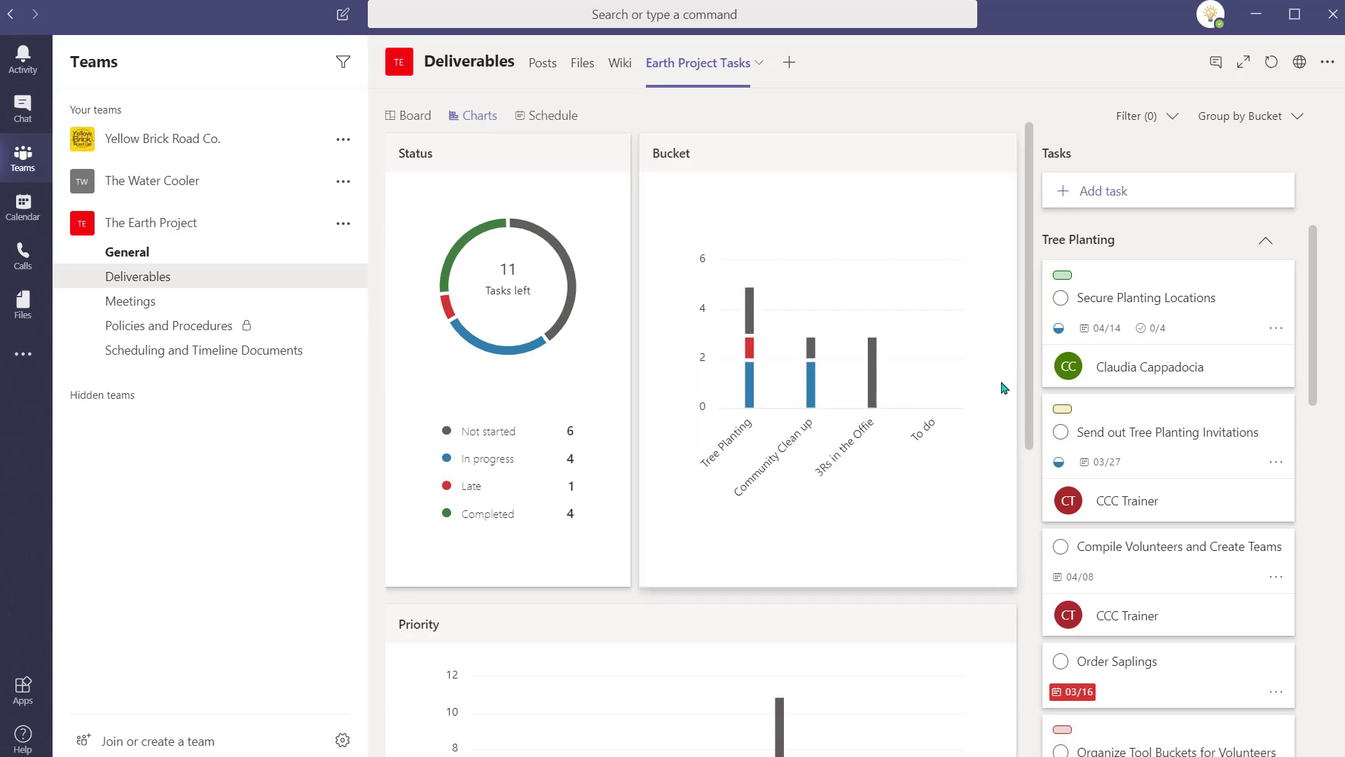
{"action": "scroll", "coordinate": [1004, 387], "scroll_direction": "down", "scroll_amount": 6}
{"action": "scroll", "coordinate": [1004, 388], "scroll_direction": "down", "scroll_amount": 3}
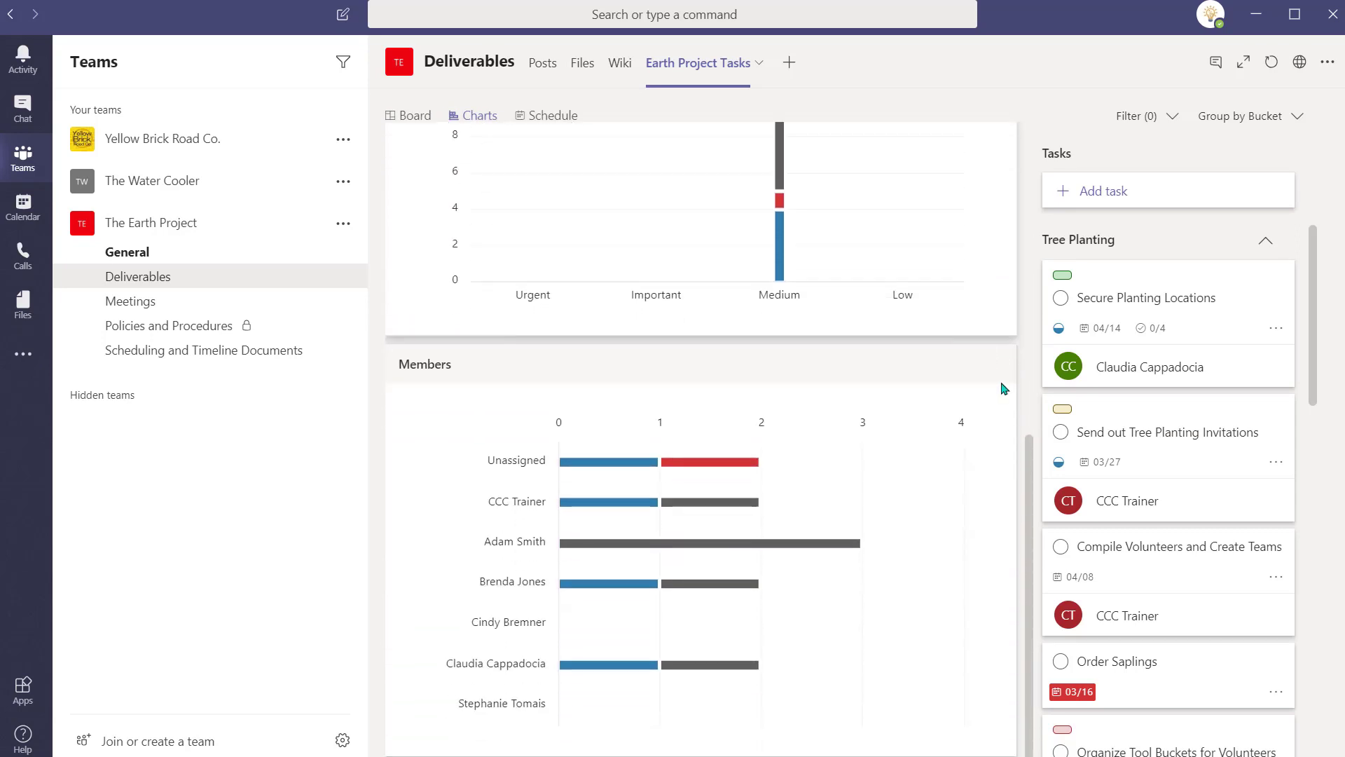
{"action": "scroll", "coordinate": [1004, 387], "scroll_direction": "up", "scroll_amount": 2}
{"action": "scroll", "coordinate": [1004, 388], "scroll_direction": "up", "scroll_amount": 6}
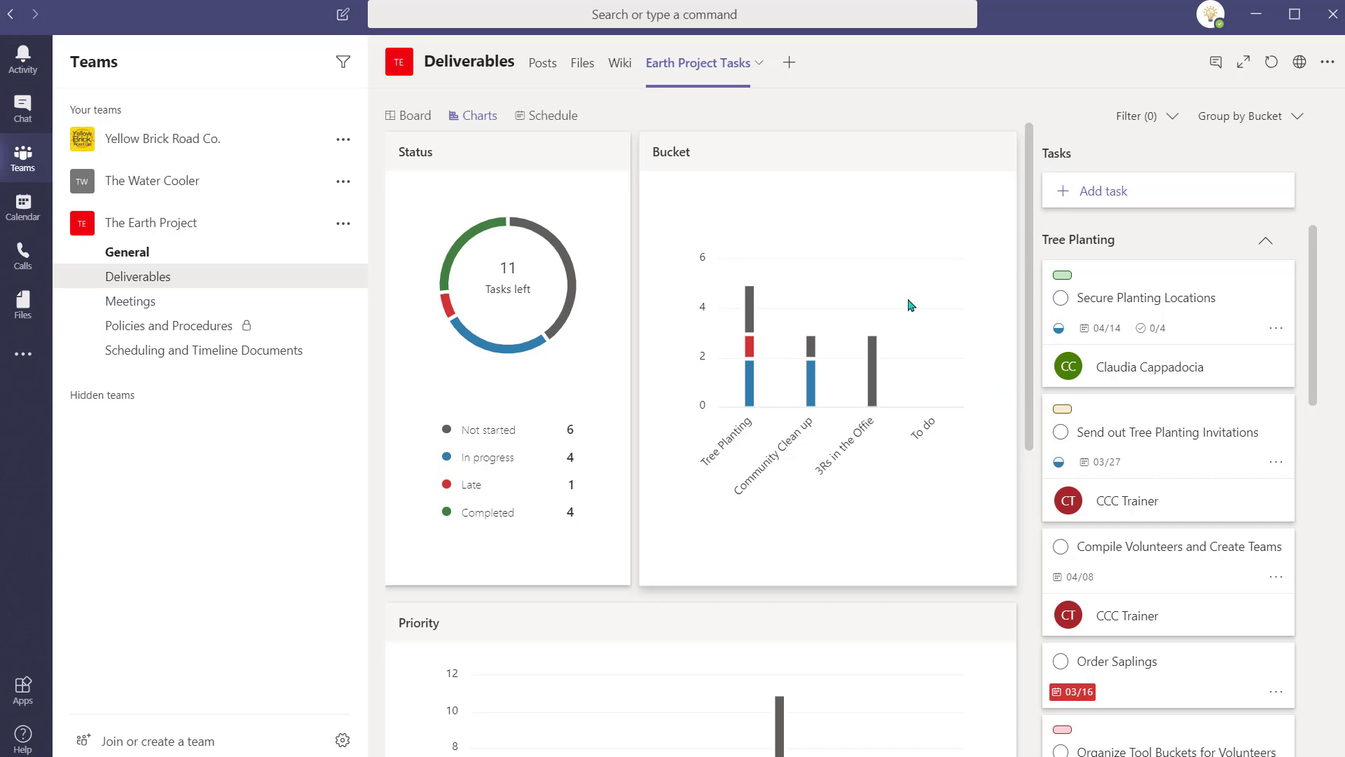
{"action": "left_click", "coordinate": [555, 113]}
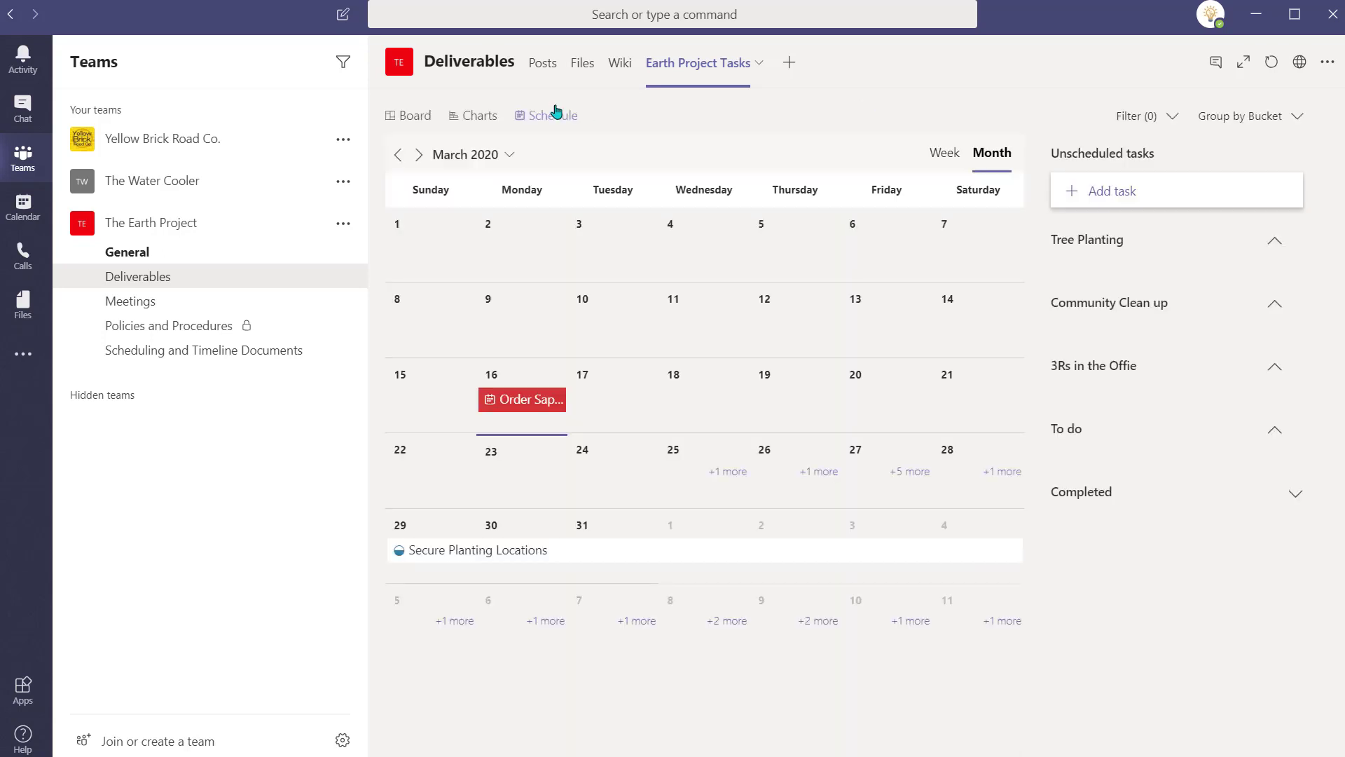
{"action": "left_click", "coordinate": [909, 472]}
Add a OneNote tab to the Policies and Procedures channel using The Earth Project notebook.
{"action": "left_click", "coordinate": [227, 331]}
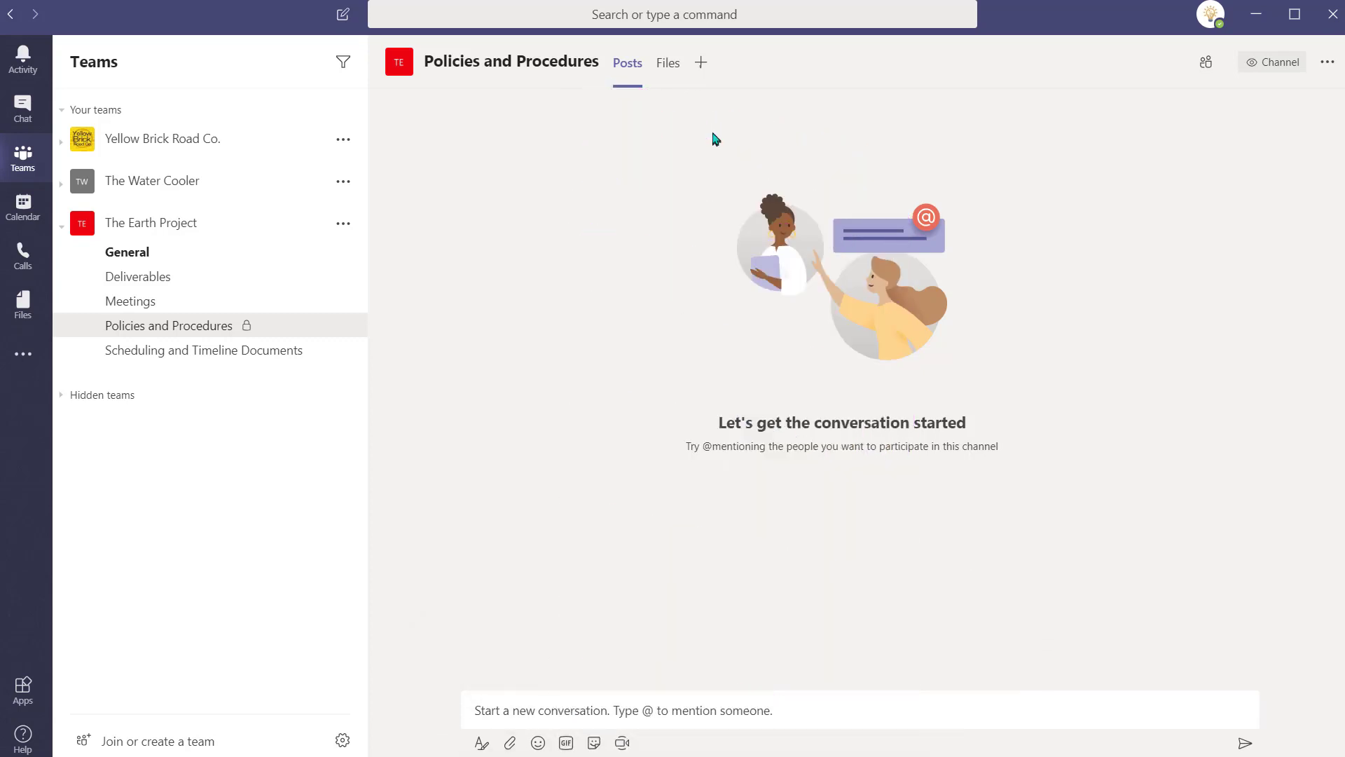
{"action": "left_click", "coordinate": [703, 68]}
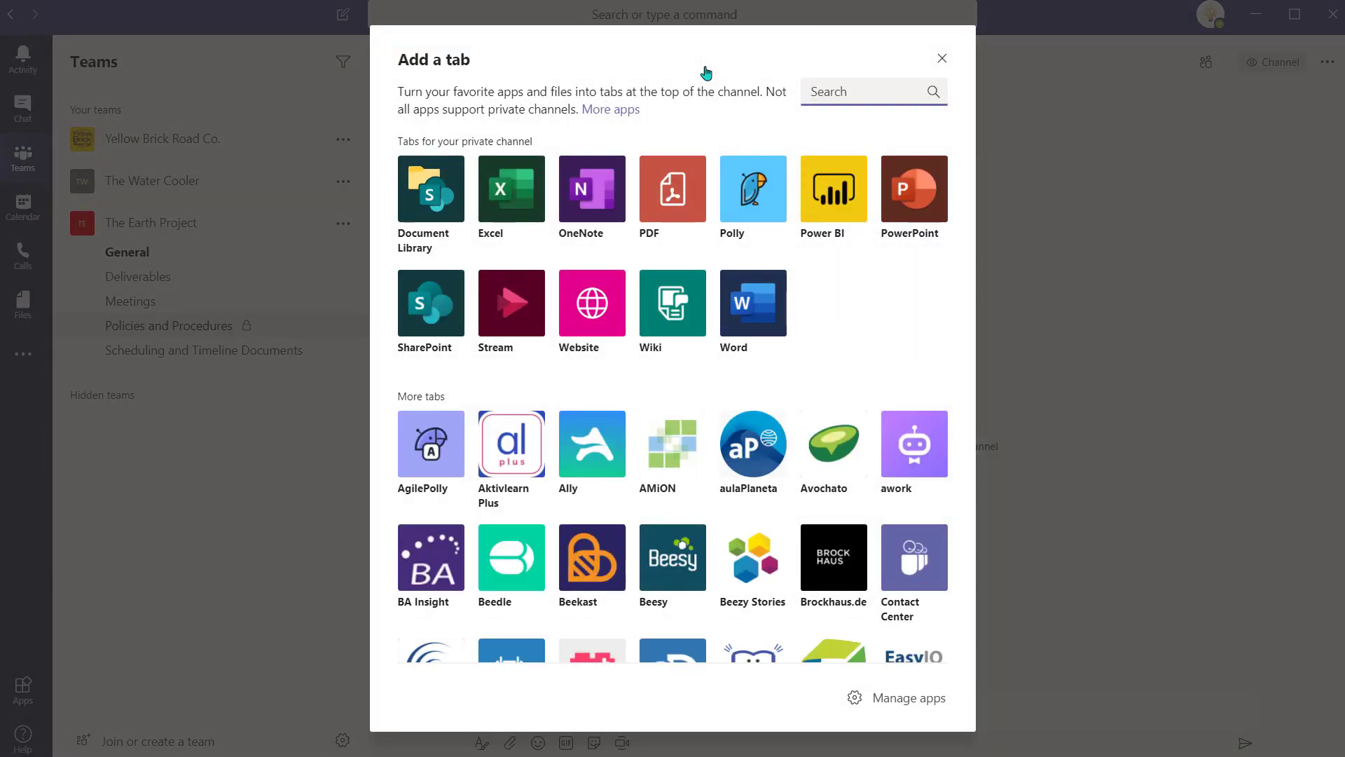
{"action": "left_click", "coordinate": [593, 184]}
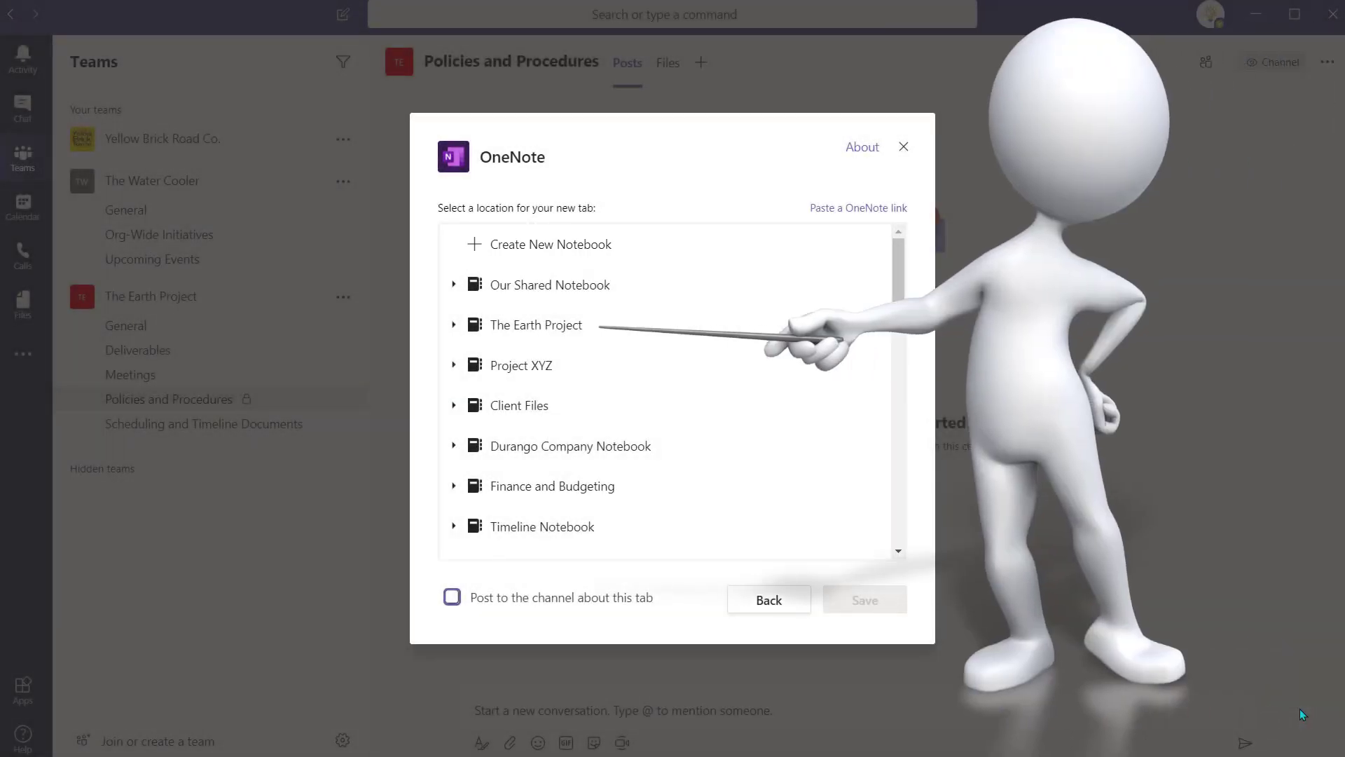
{"action": "left_click", "coordinate": [536, 325]}
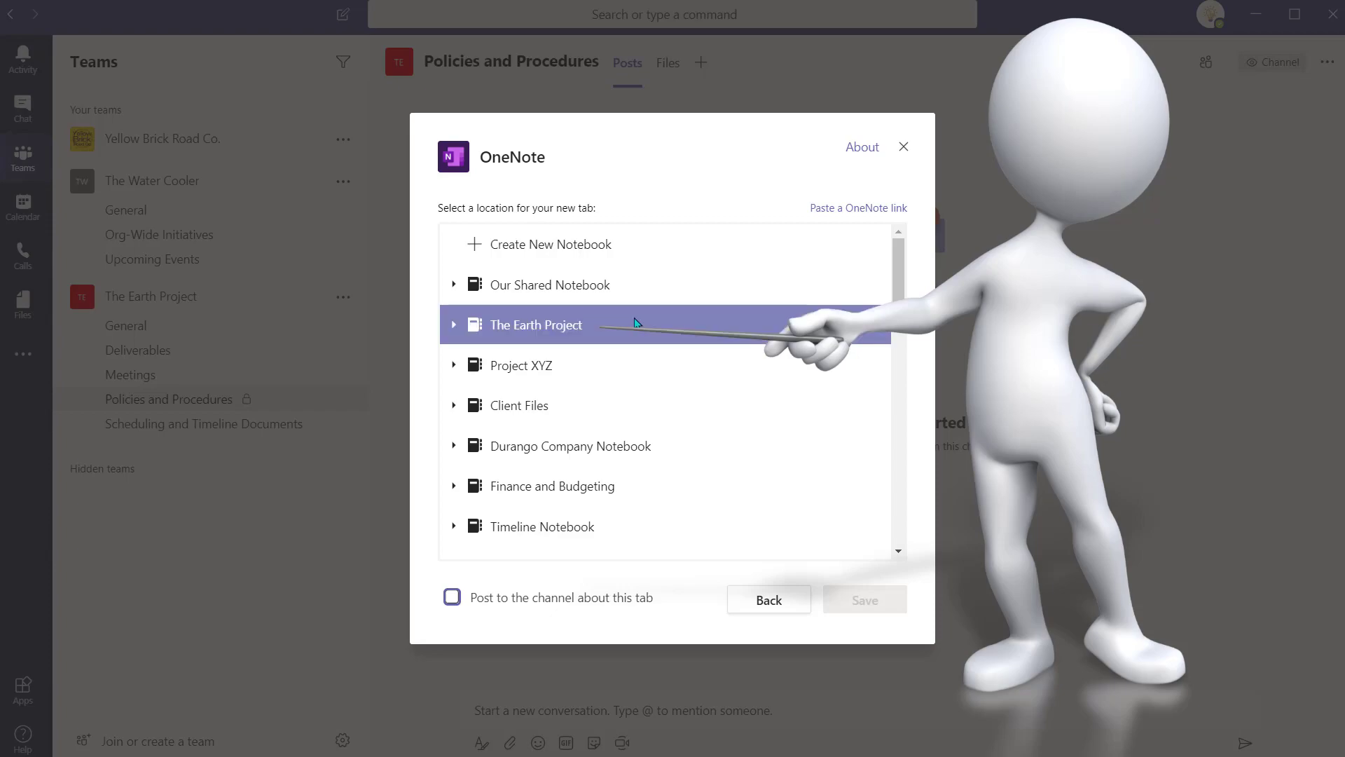
{"action": "left_click", "coordinate": [863, 600]}
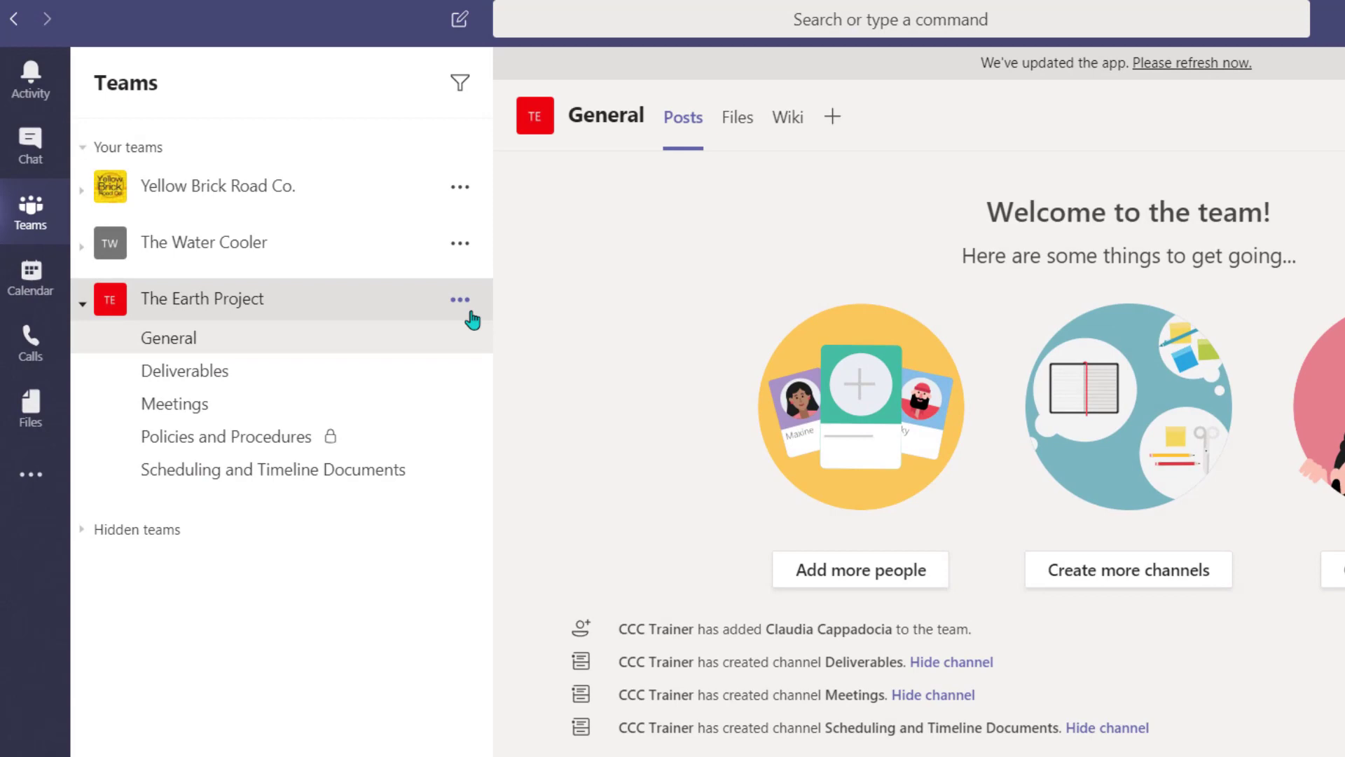
Start adding members to The Earth Project team and select the first three colleagues by first name.
{"action": "left_click", "coordinate": [460, 300]}
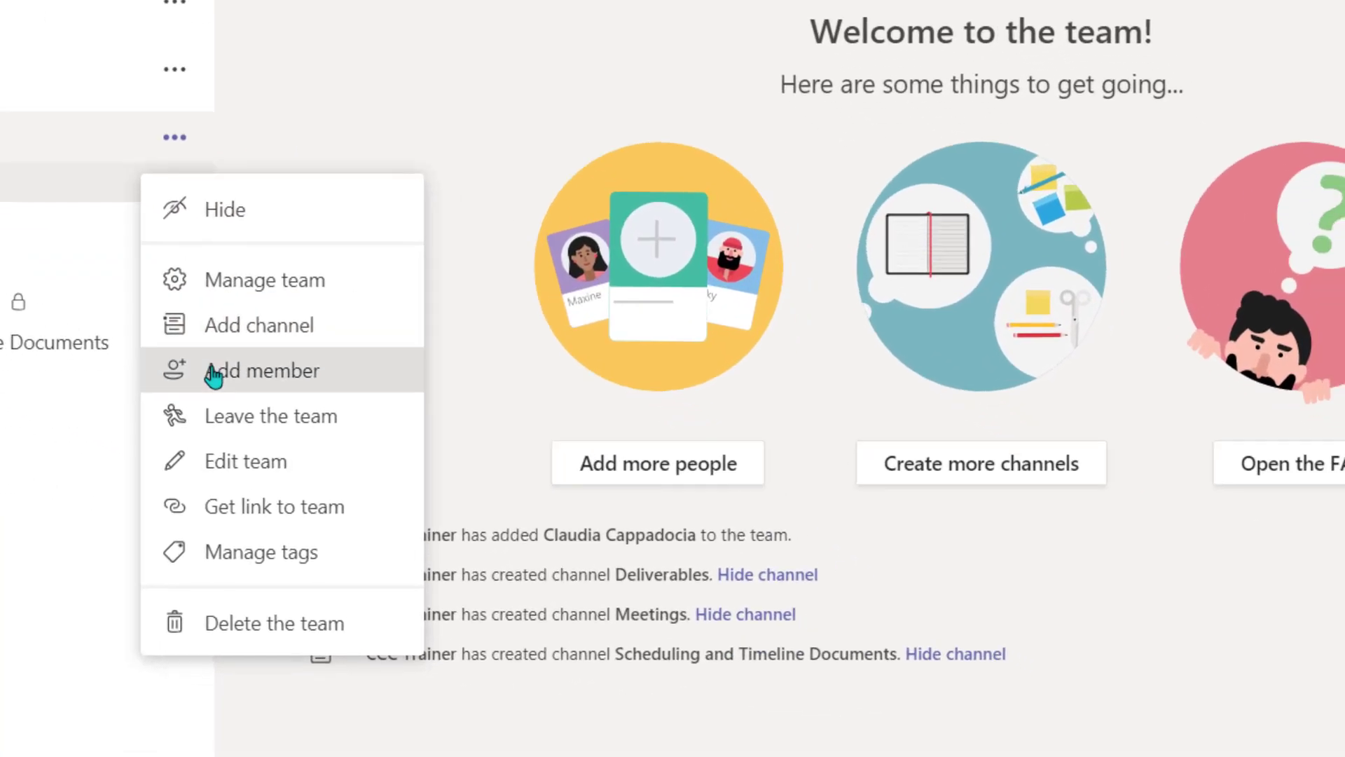
{"action": "left_click", "coordinate": [491, 492]}
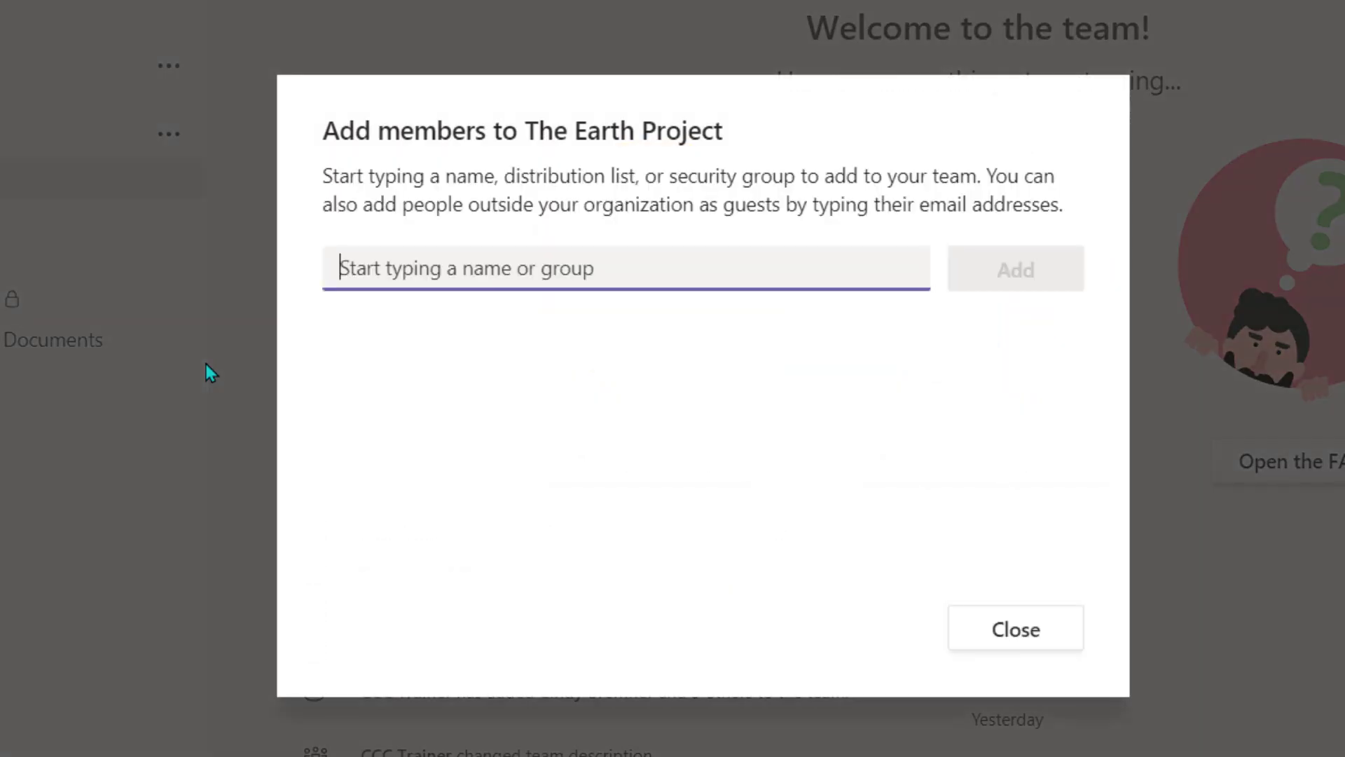
{"action": "type", "text": "claudia"}
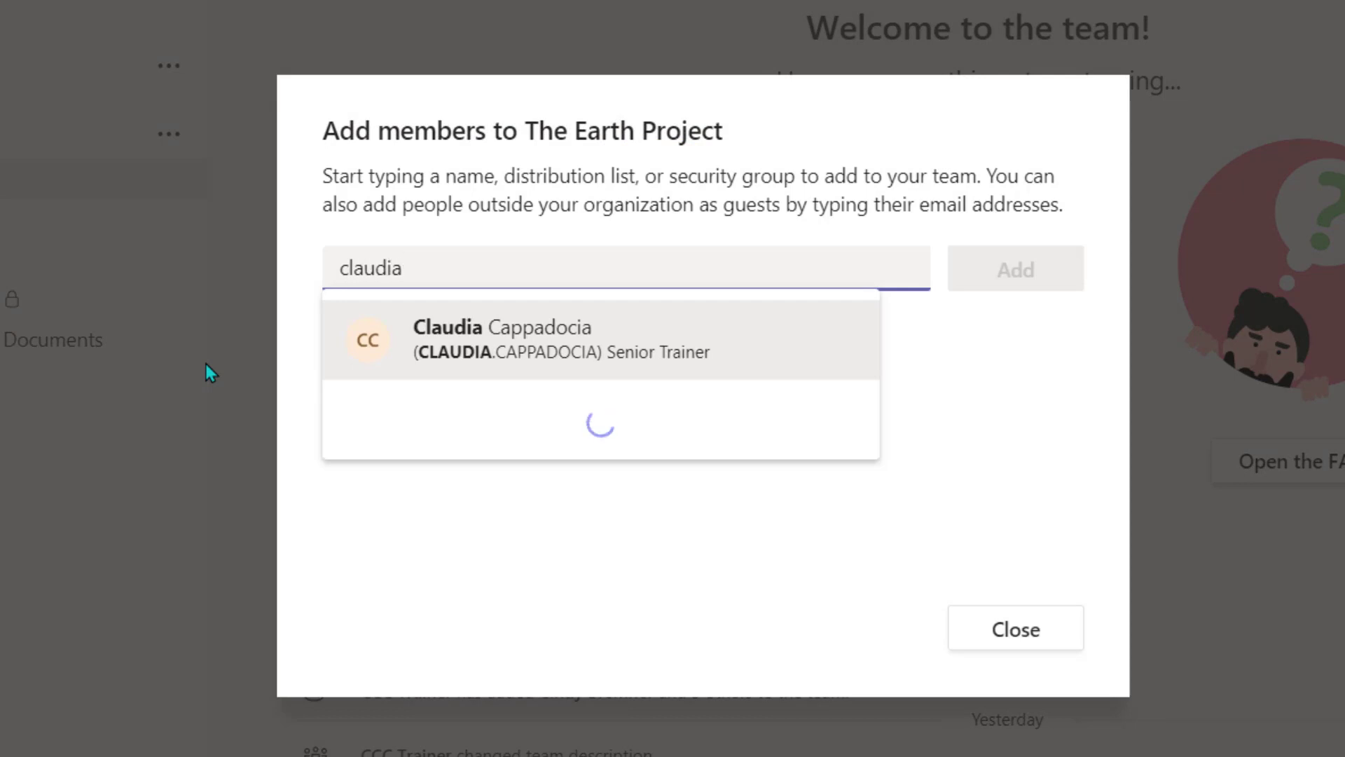
{"action": "key", "text": "Return"}
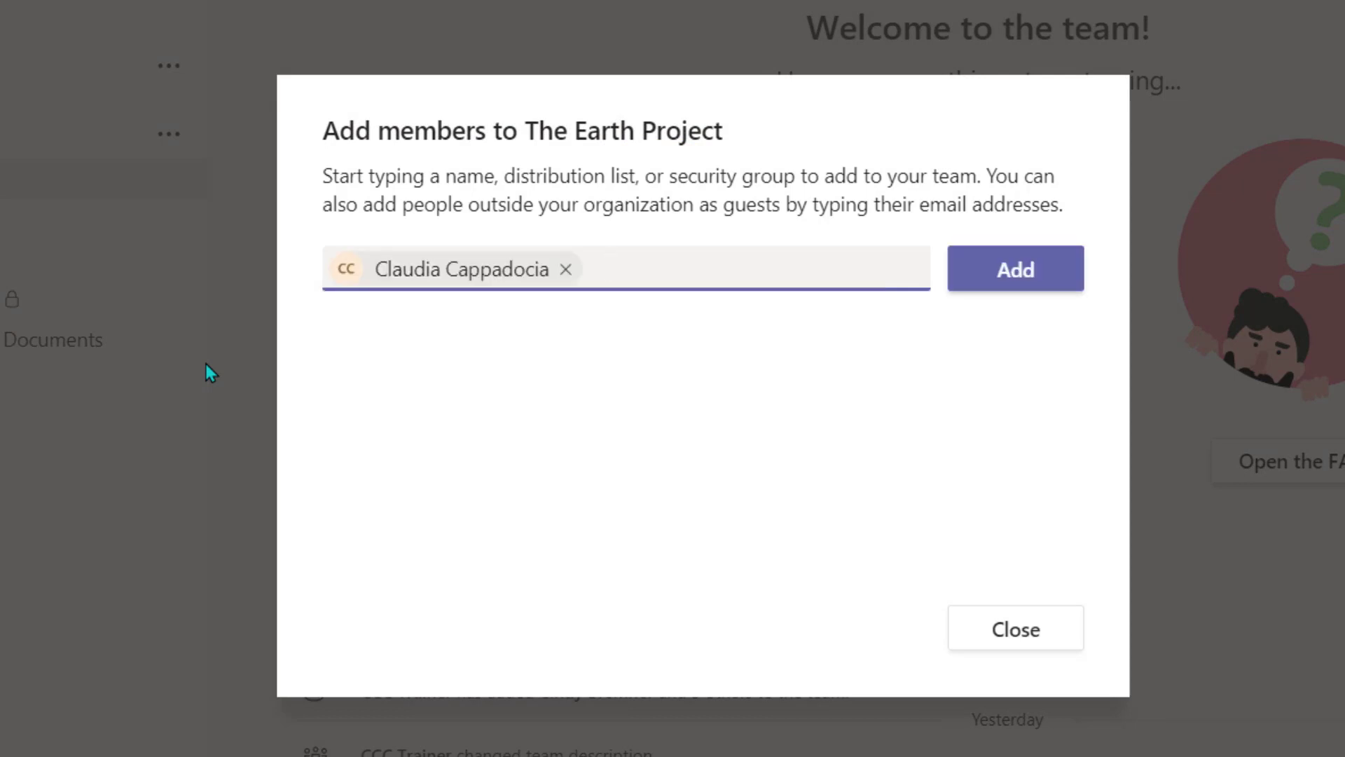
{"action": "type", "text": "ada"}
{"action": "key", "text": "Return"}
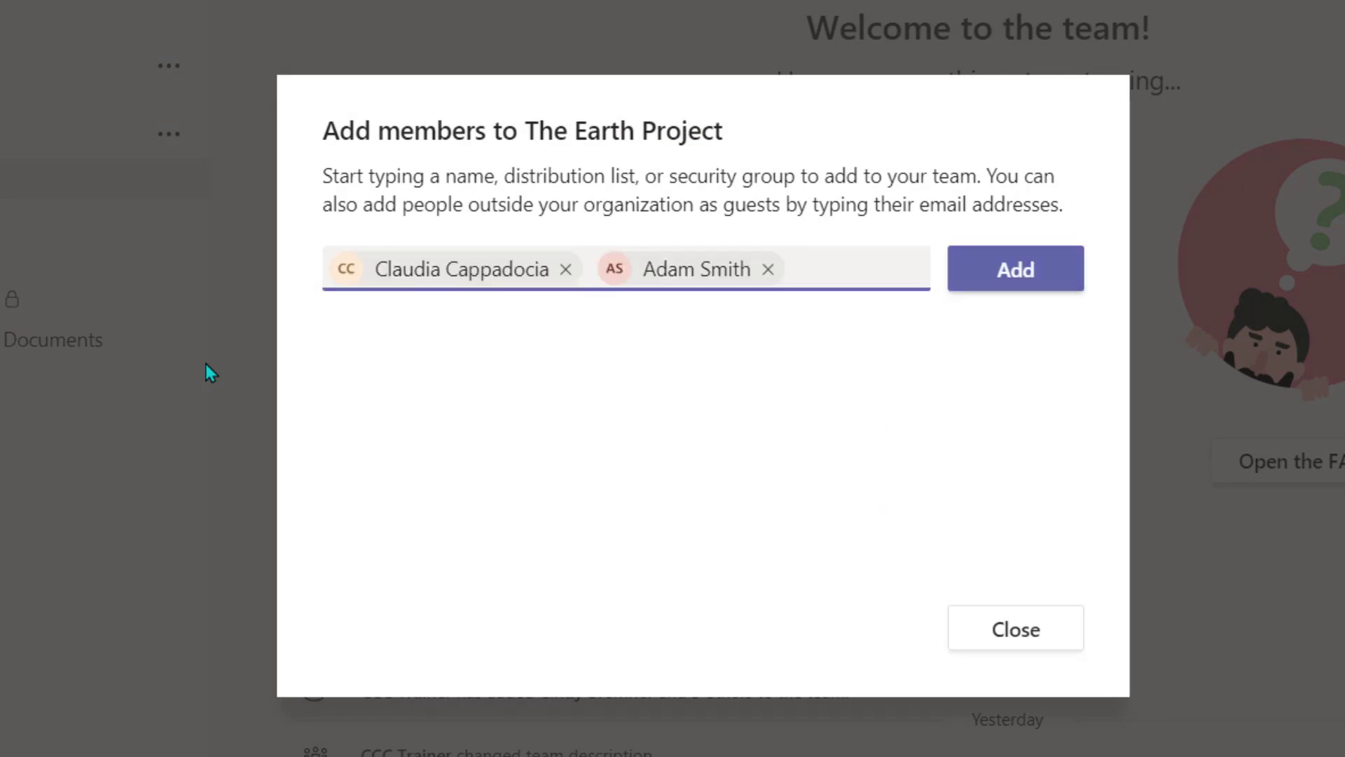
{"action": "type", "text": "brenda"}
{"action": "key", "text": "Return"}
Select four more colleagues by first name and add all seven to The Earth Project team.
{"action": "type", "text": "s"}
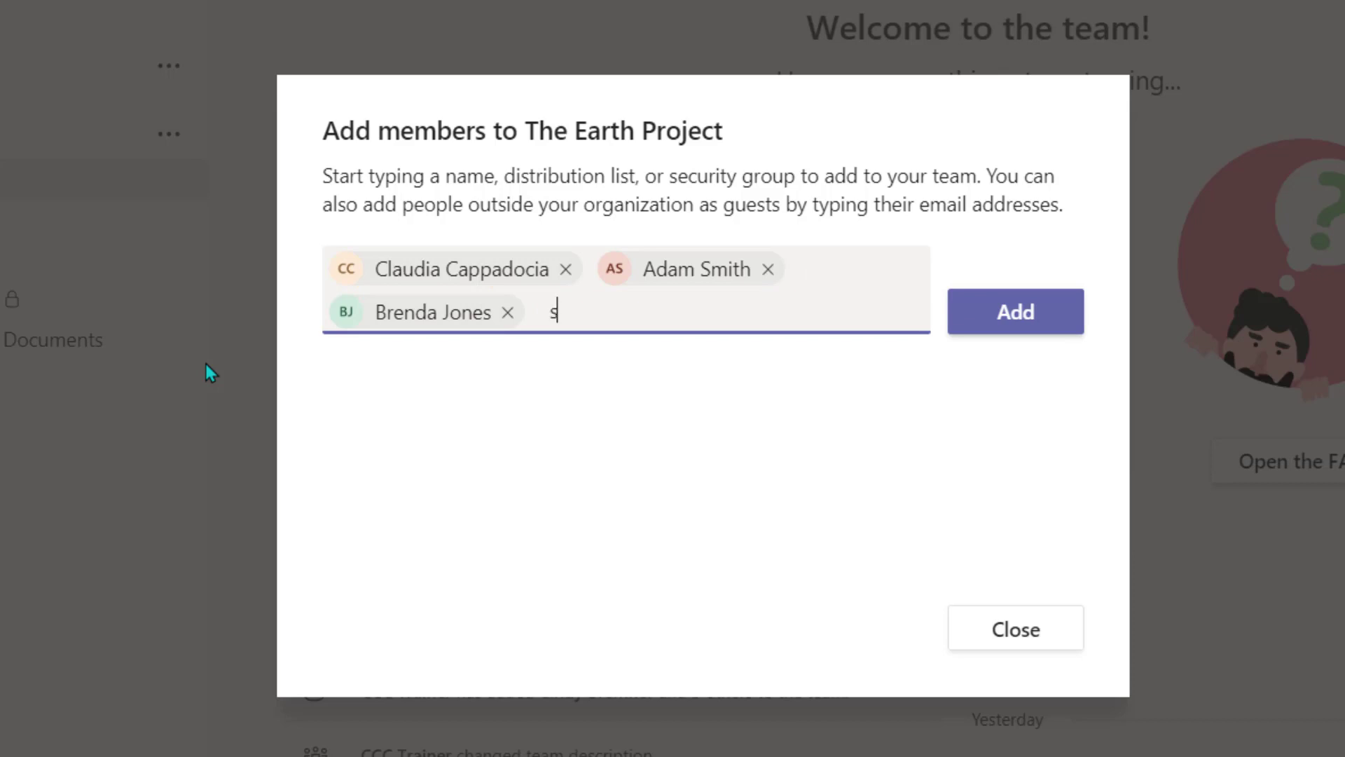
{"action": "type", "text": "teph"}
{"action": "key", "text": "Return"}
{"action": "type", "text": "do"}
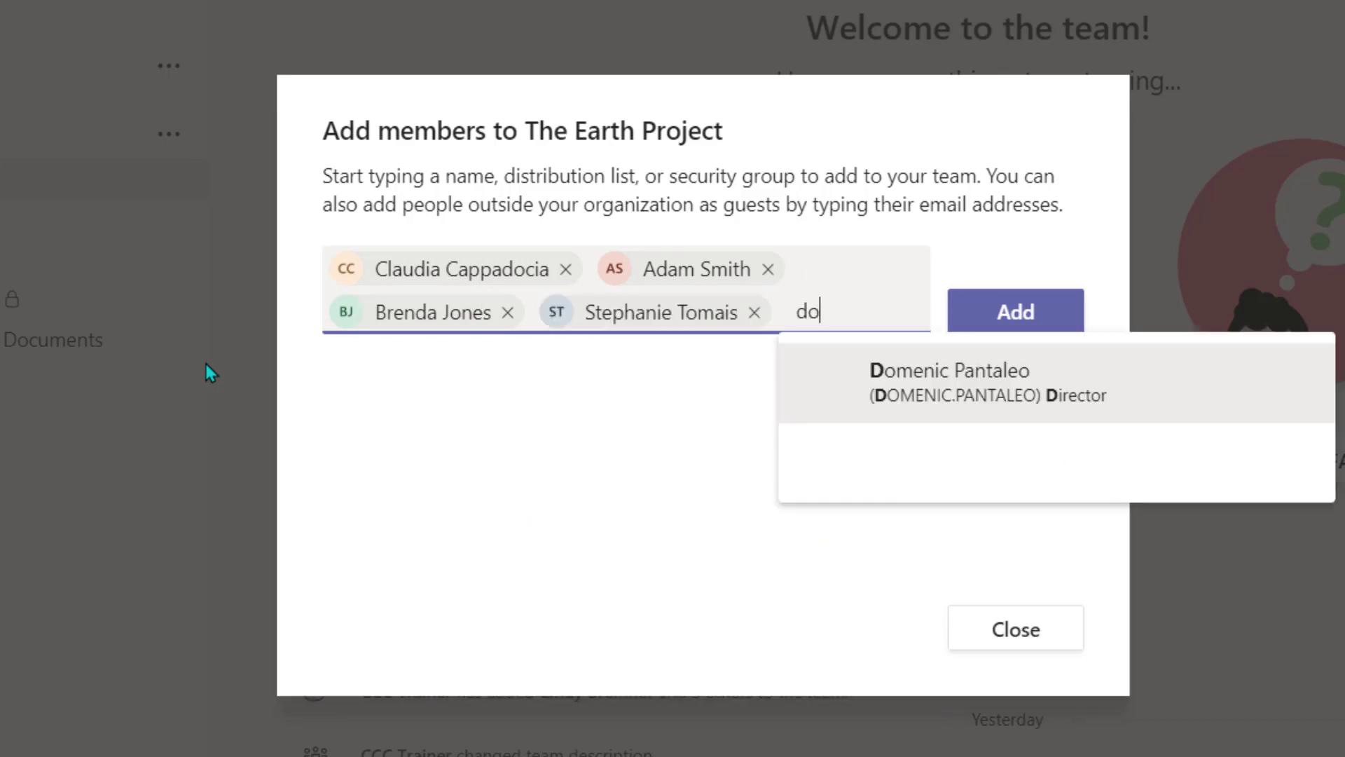
{"action": "key", "text": "Return"}
{"action": "type", "text": "anthony"}
{"action": "key", "text": "Return"}
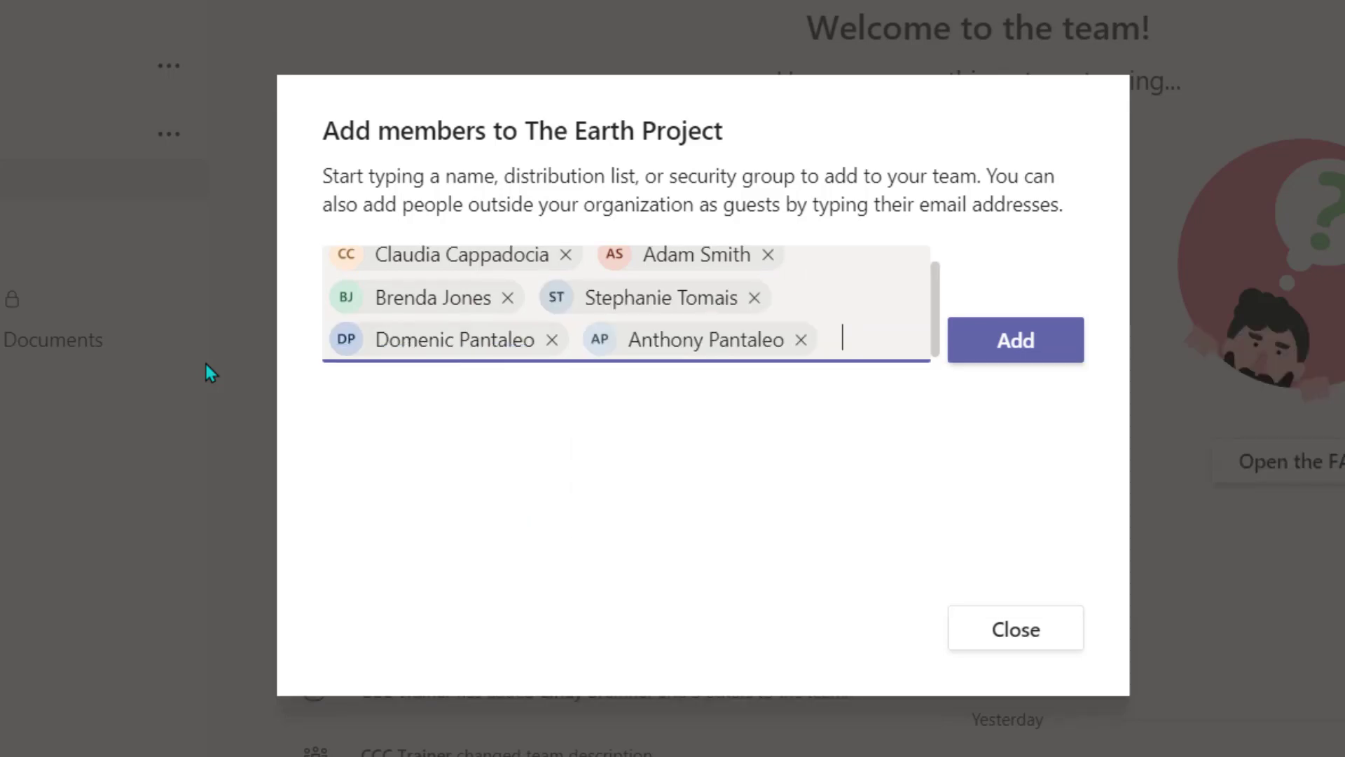
{"action": "type", "text": "matthew"}
{"action": "key", "text": "Return"}
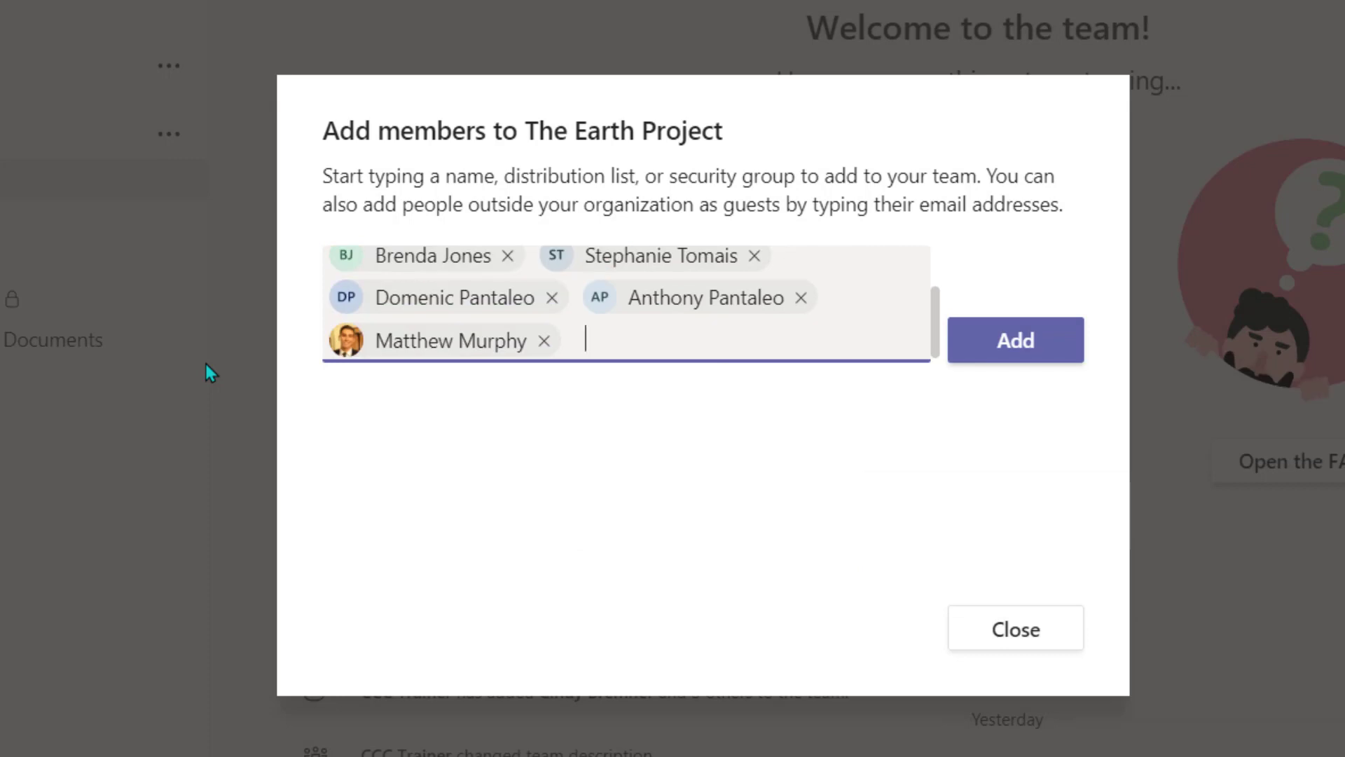
{"action": "left_click", "coordinate": [1054, 354]}
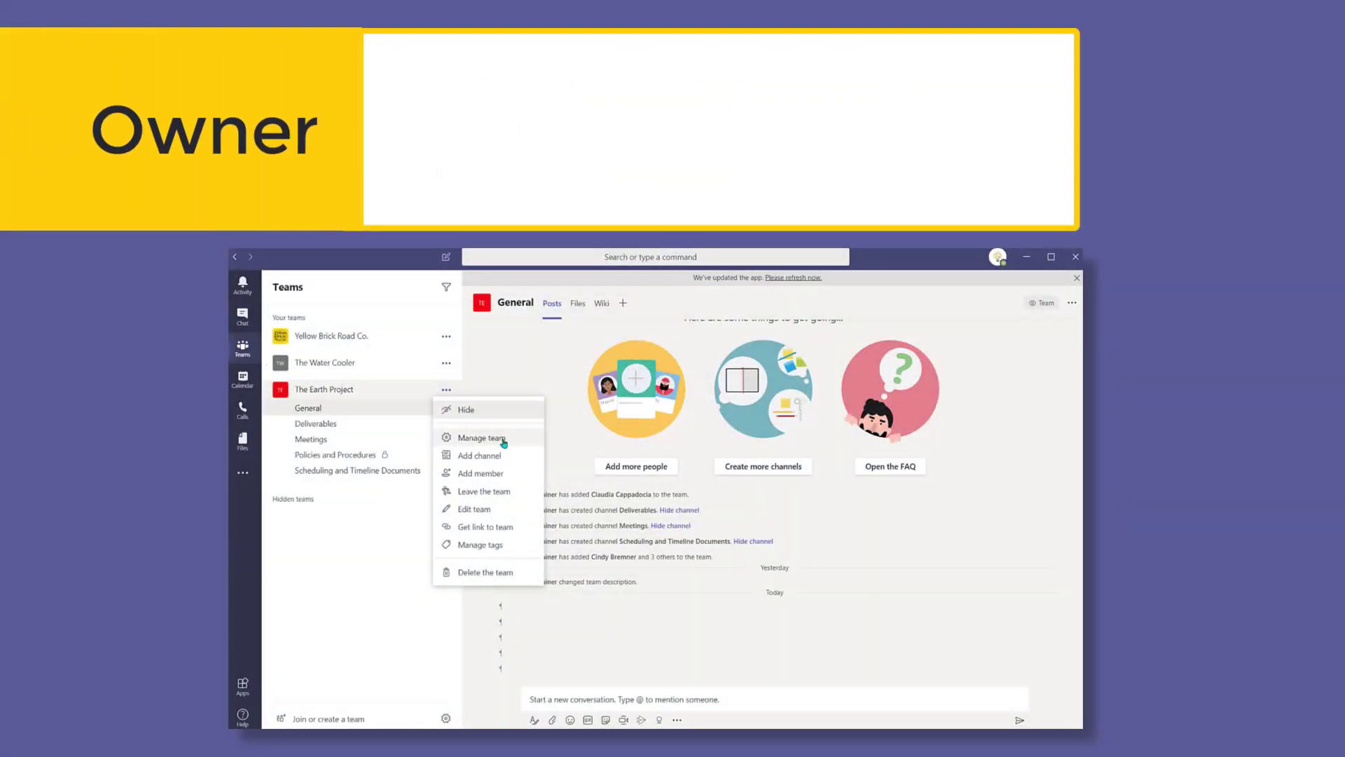
Change the roles of the member titled Director and the first-listed Manager to Owner in The Earth Project team.
{"action": "left_click", "coordinate": [504, 440]}
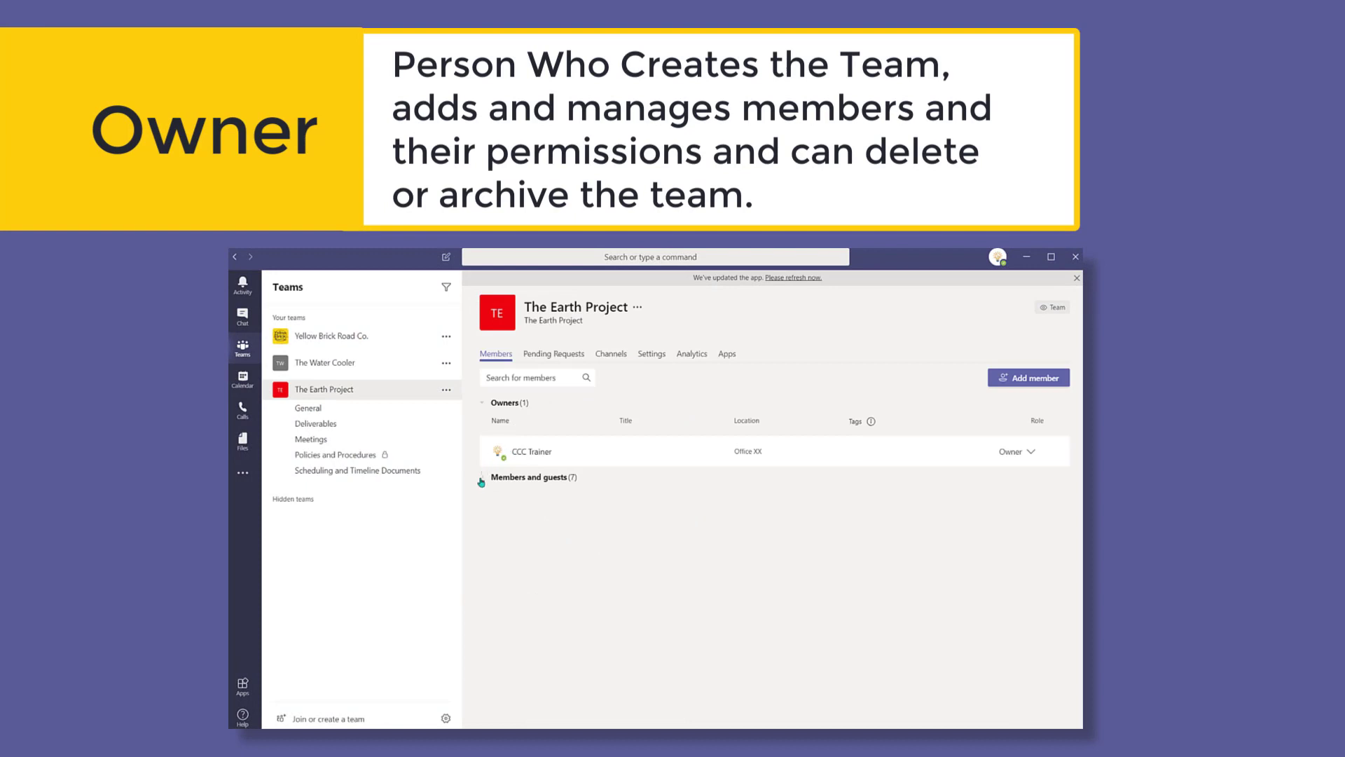
{"action": "left_click", "coordinate": [482, 483]}
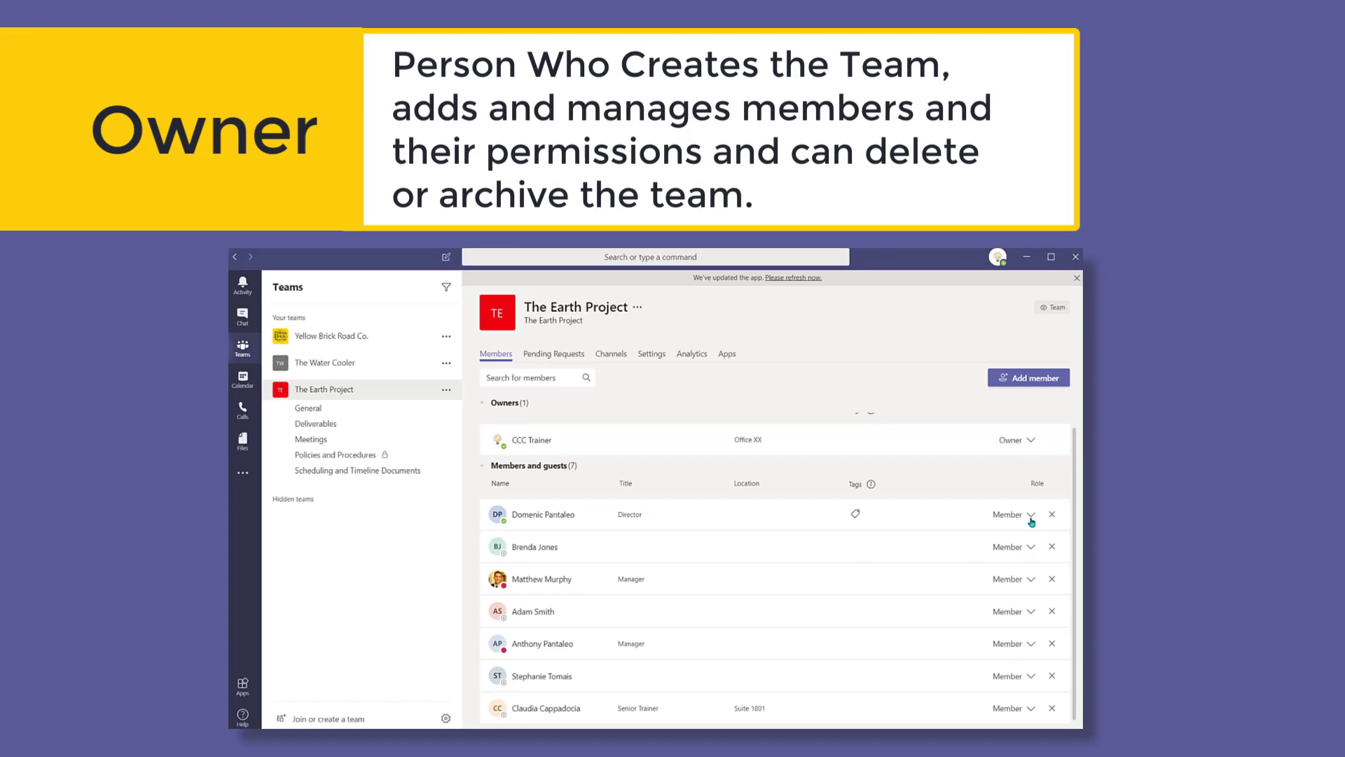
{"action": "left_click", "coordinate": [1031, 522]}
{"action": "left_click", "coordinate": [1012, 545]}
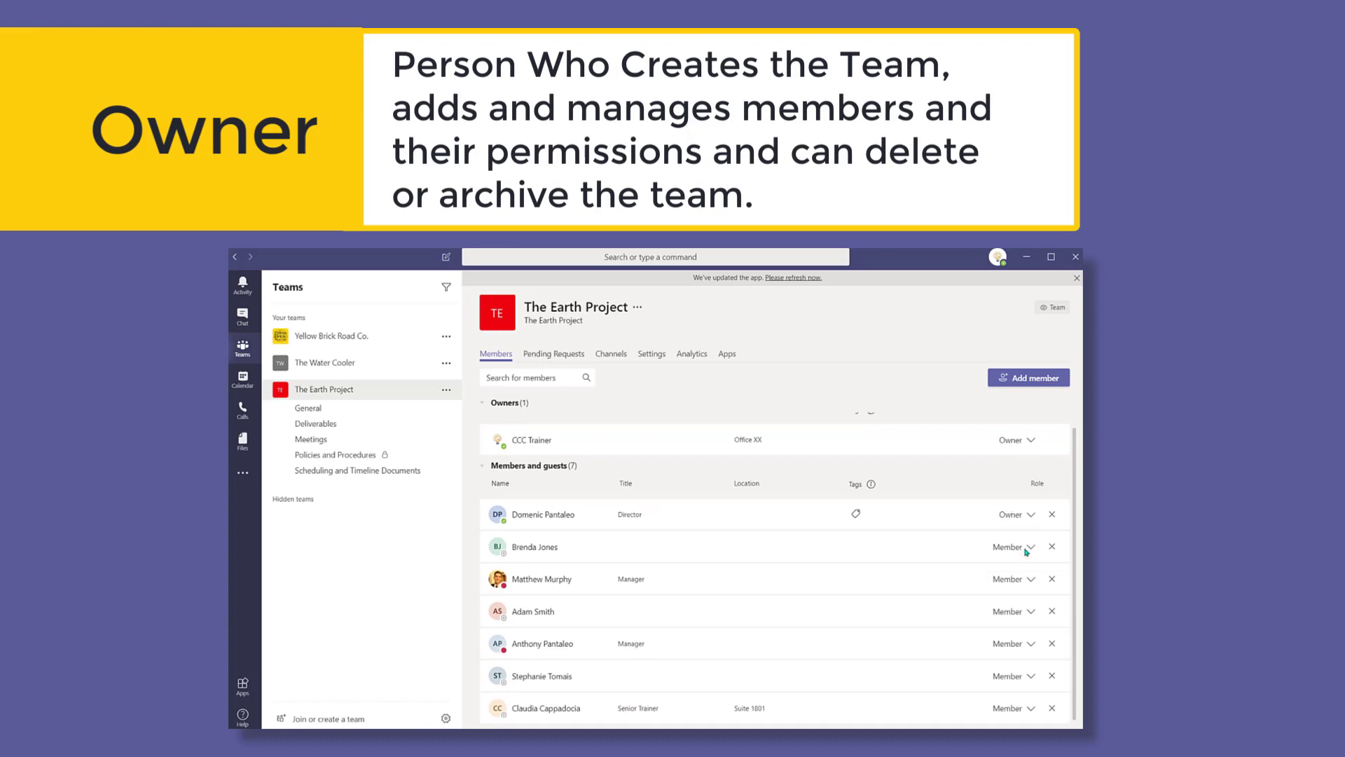
{"action": "left_click", "coordinate": [1032, 588]}
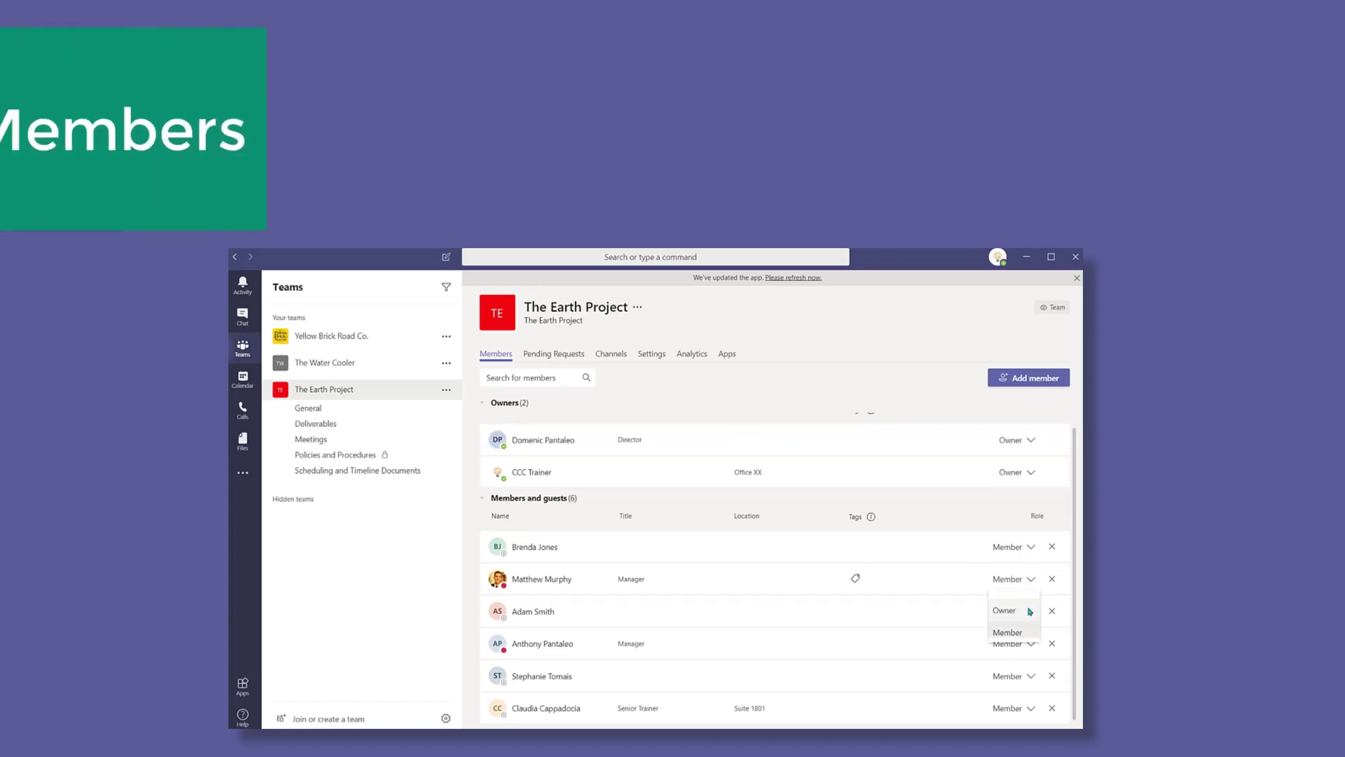
{"action": "left_click", "coordinate": [1030, 611]}
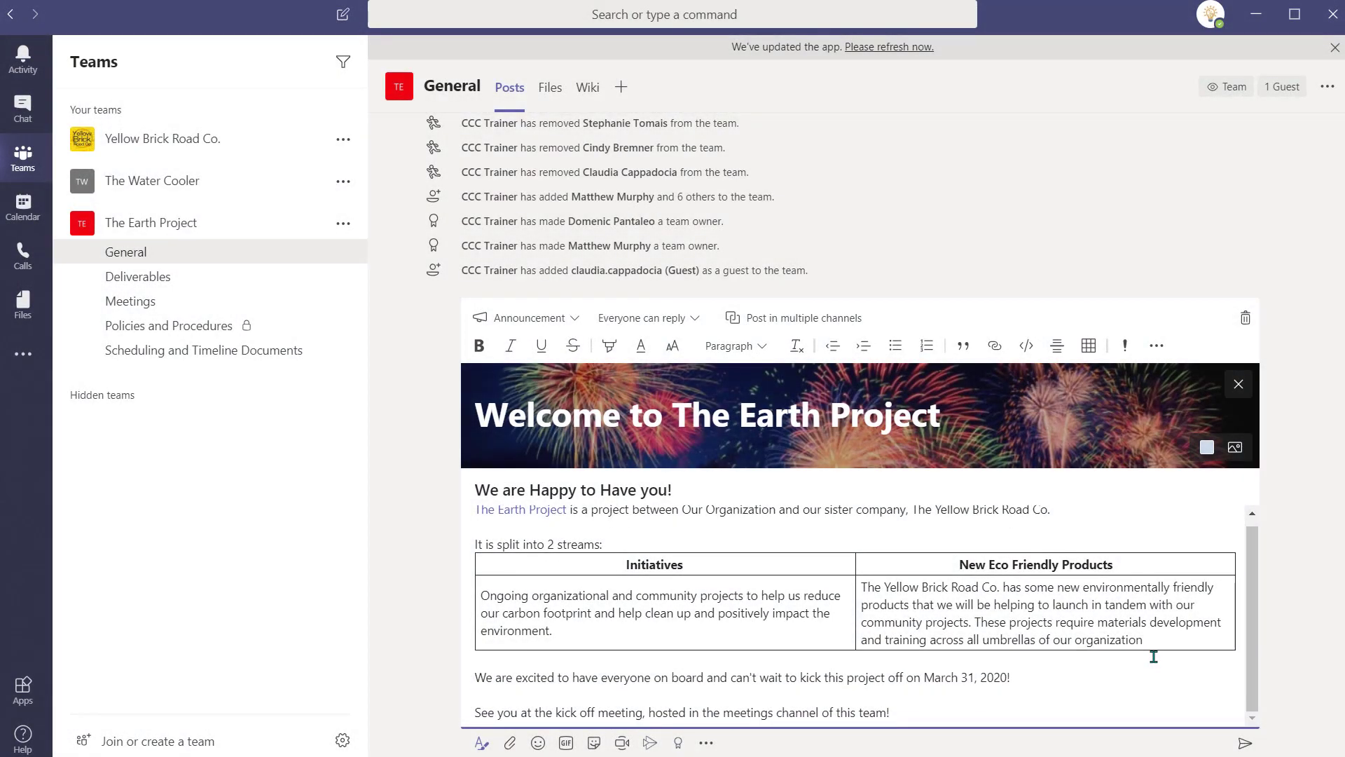
Post the prepared "Welcome to The Earth Project" announcement in the General channel.
{"action": "left_click", "coordinate": [1246, 743]}
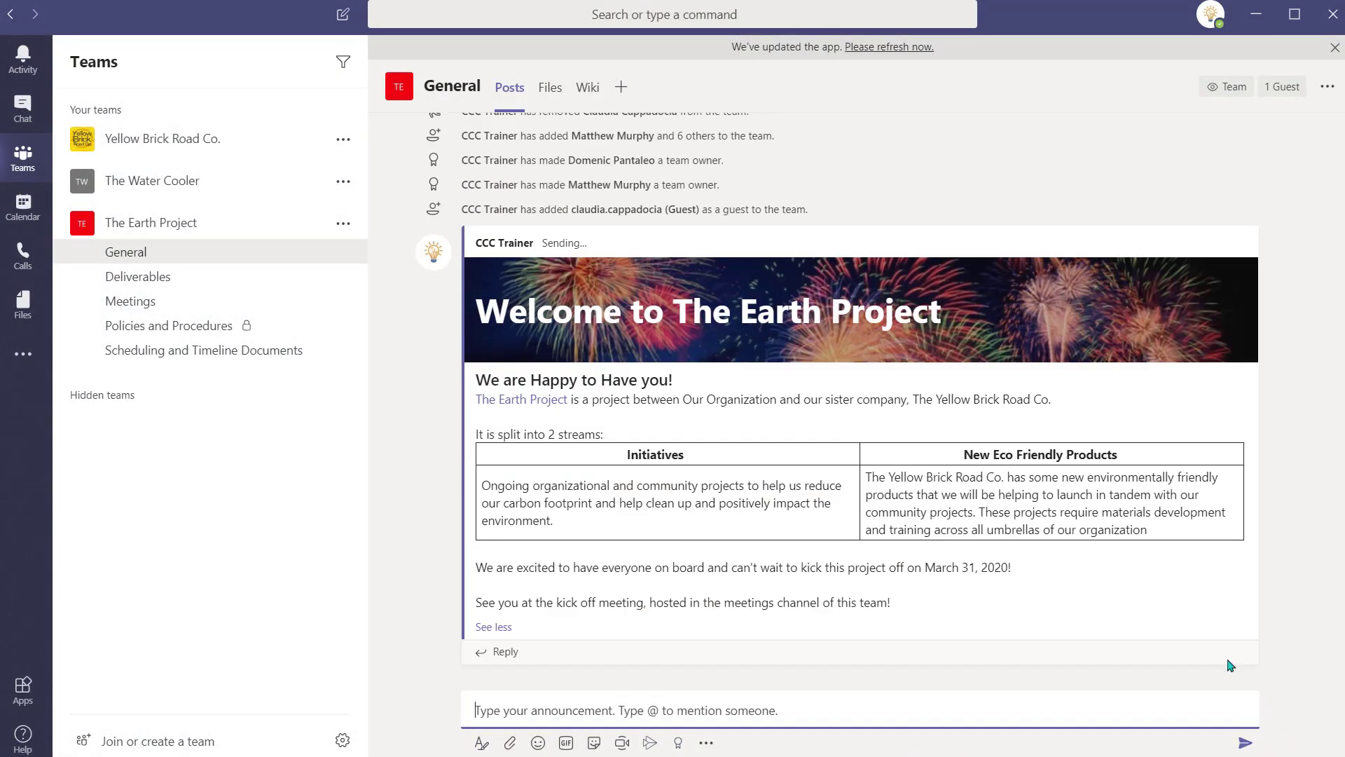